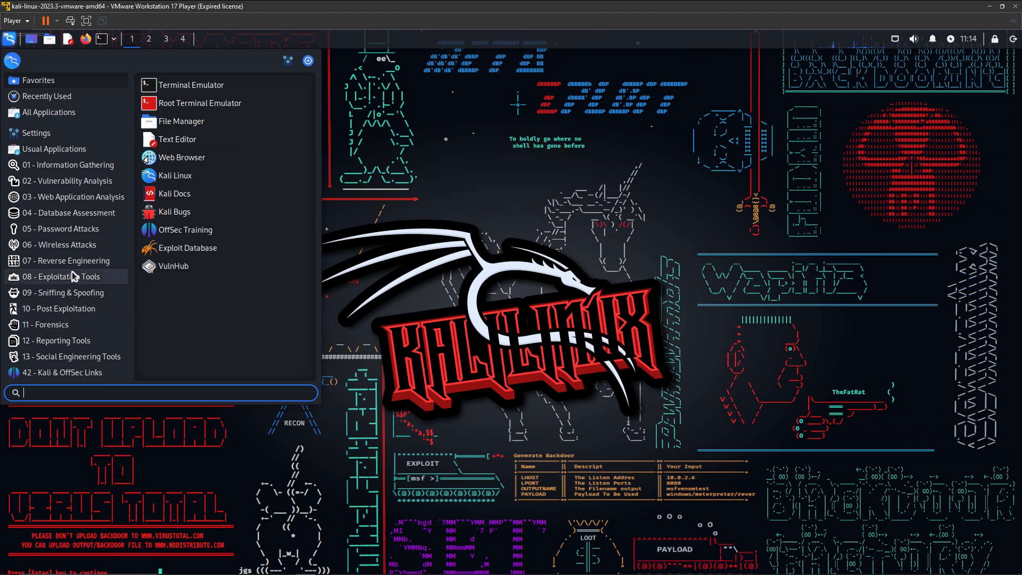
Browse the Kali applications menu to 09 - Sniffing & Spoofing and launch wireshark
left_click(31, 358)
left_click(42, 299)
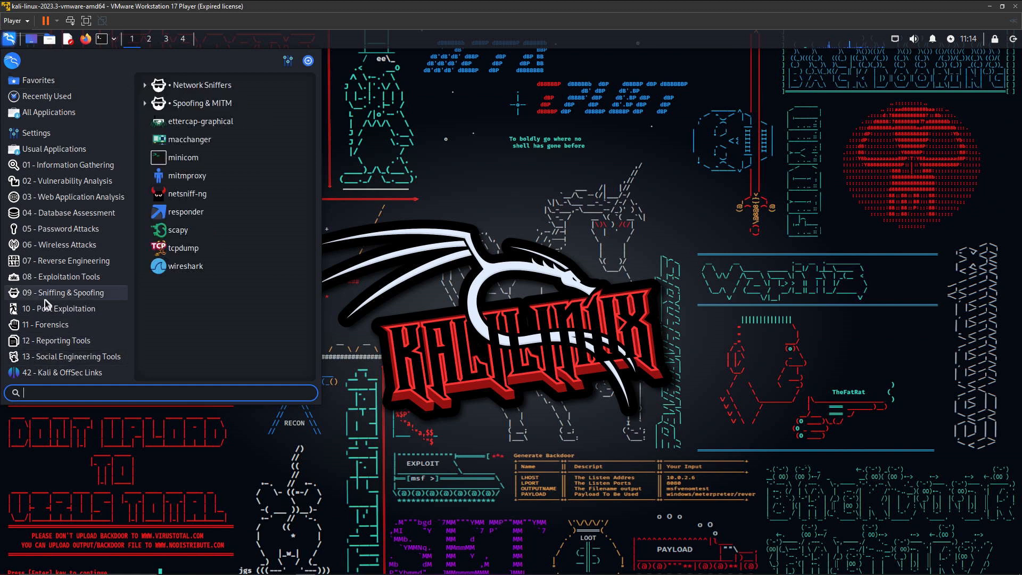
left_click(43, 264)
left_click(43, 276)
left_click(60, 354)
left_click(62, 293)
left_click(185, 268)
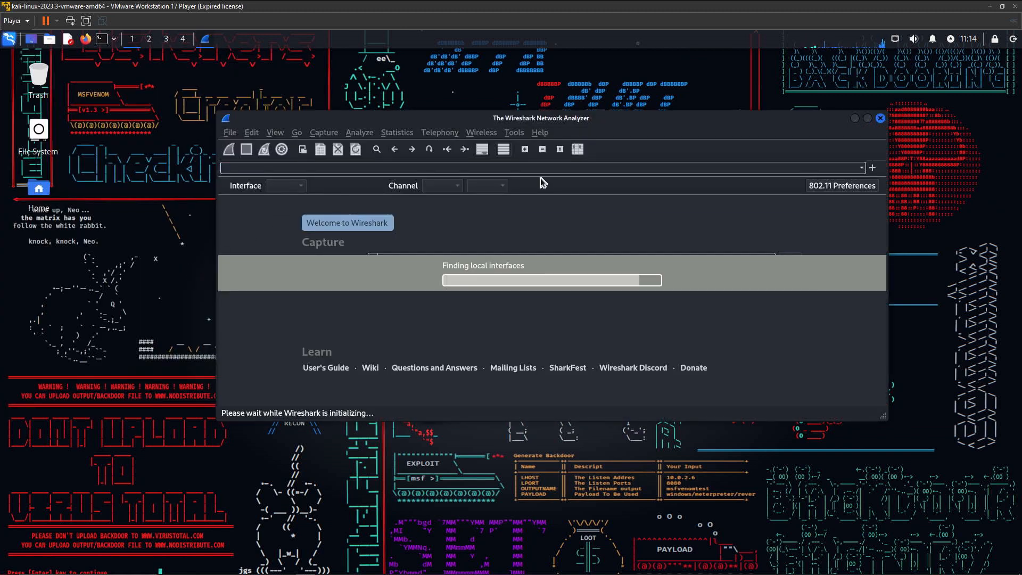
Maximize the Wireshark window and select eth0, eth1 and bluetooth0 in the interface list
left_click(868, 118)
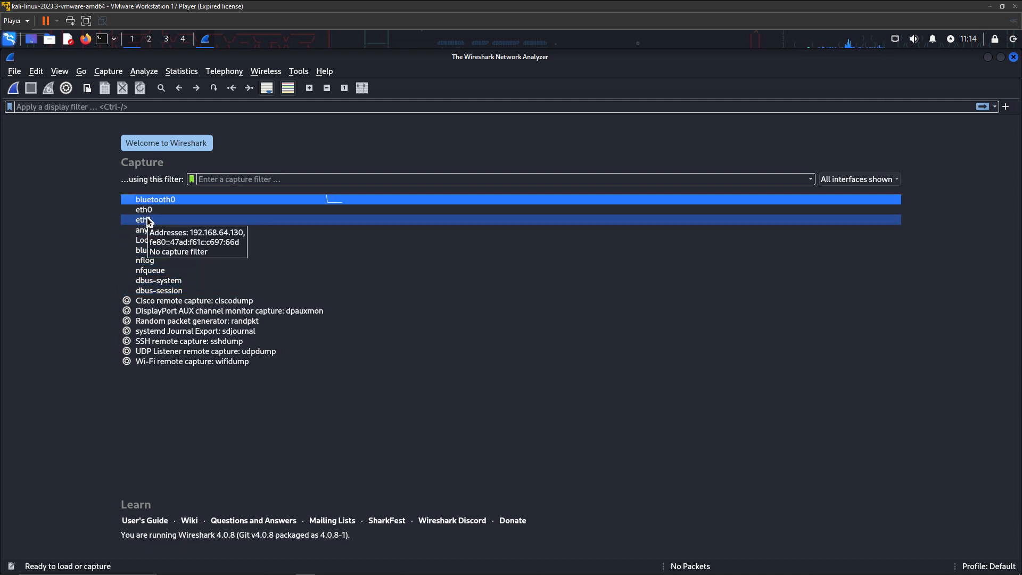
left_click(186, 210)
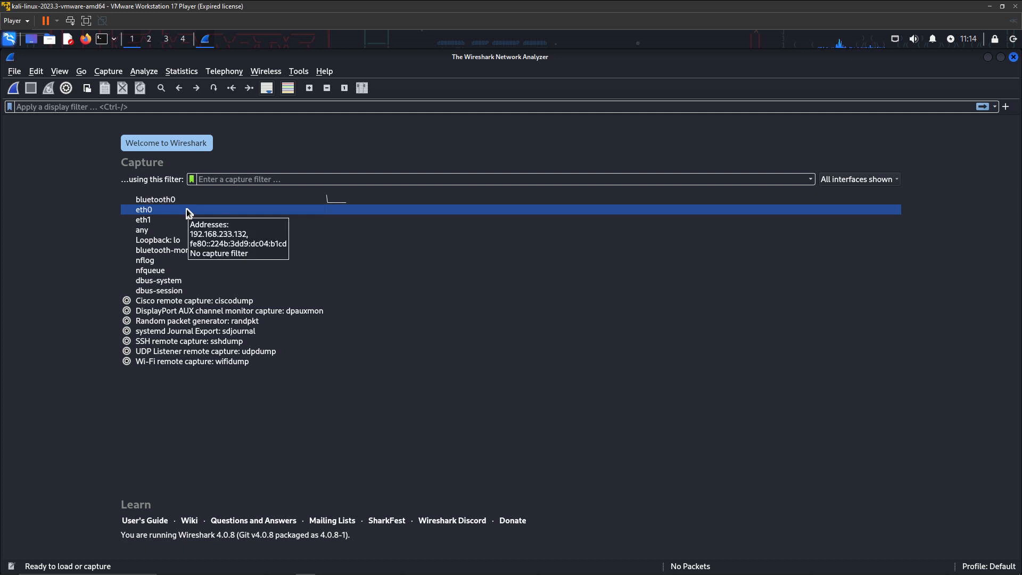
left_click(162, 219)
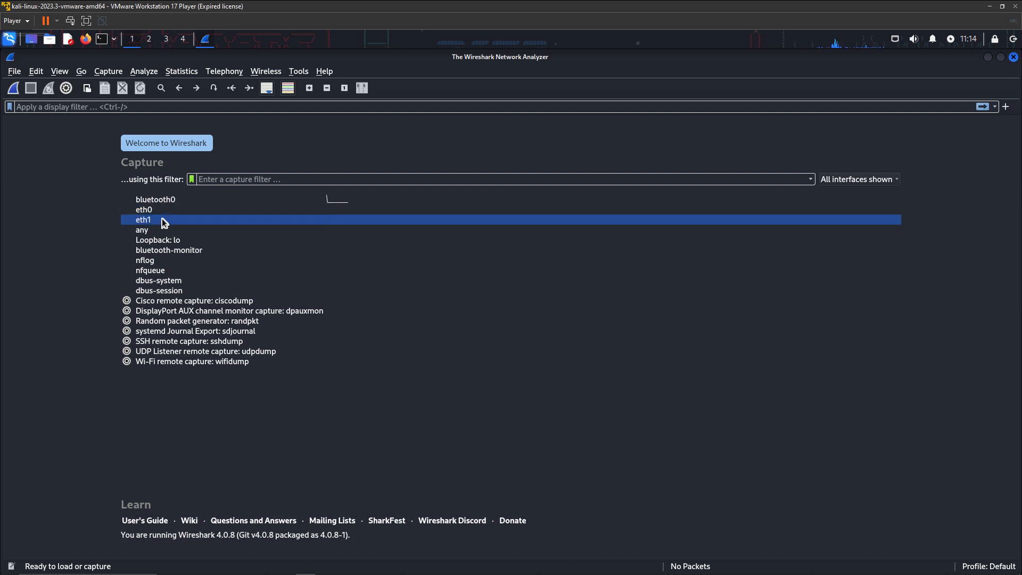
left_click(188, 199)
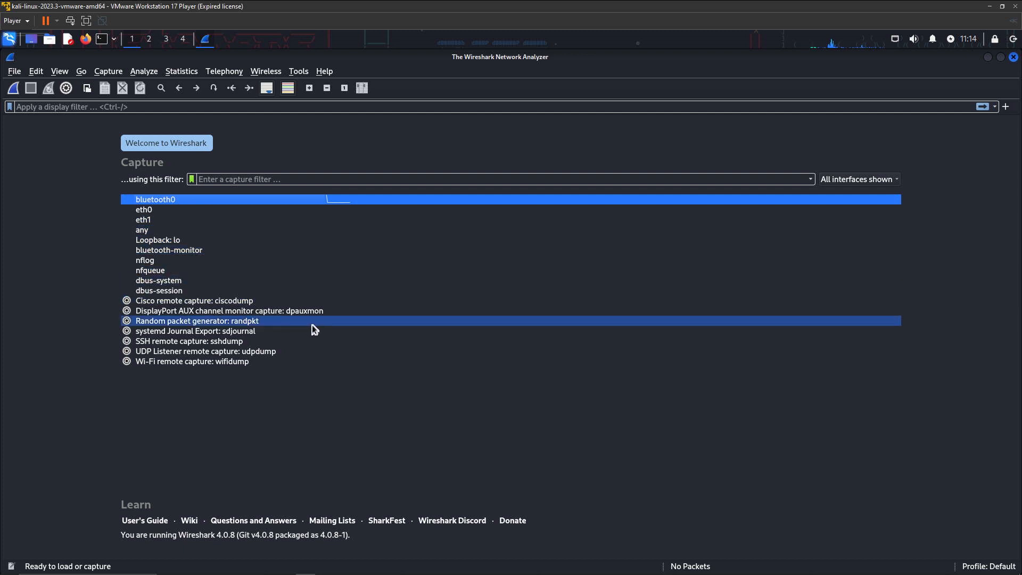
left_click(13, 89)
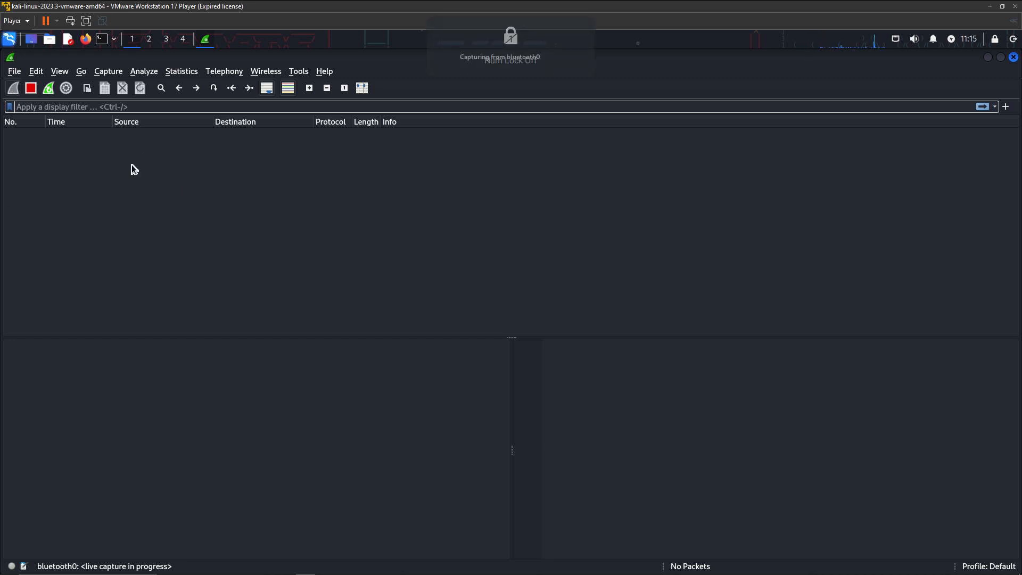
left_click(14, 73)
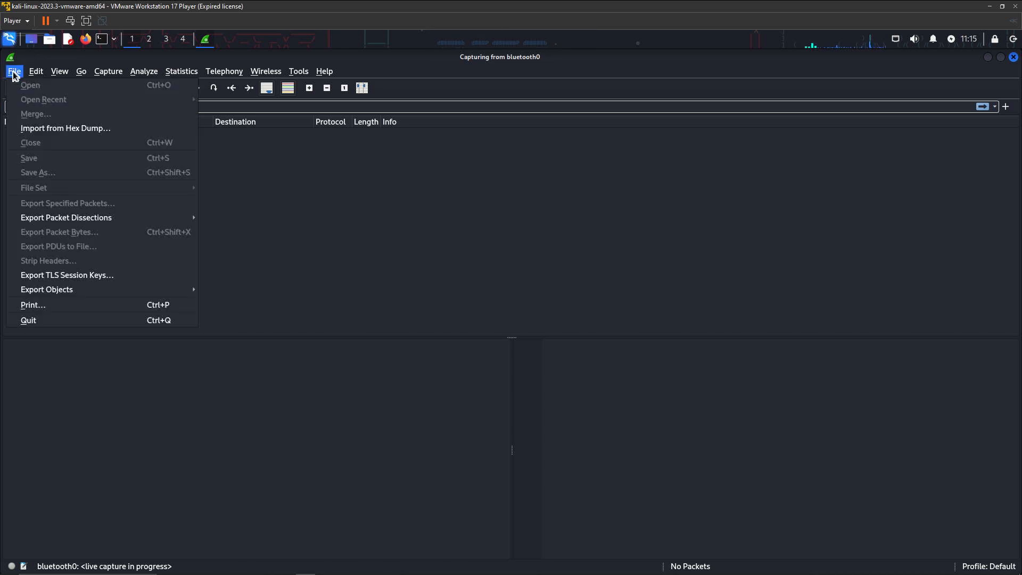
left_click(14, 72)
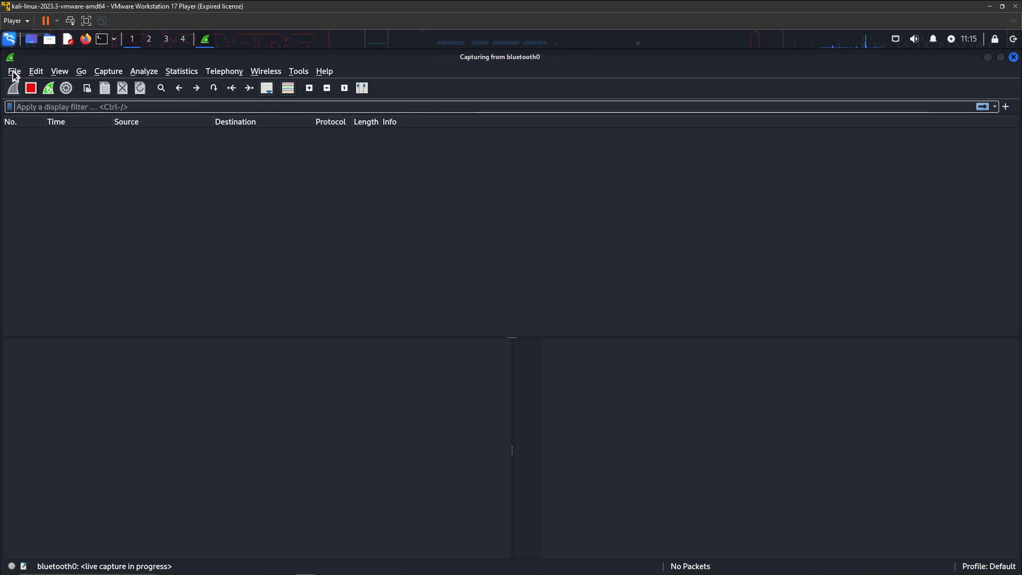
left_click(31, 88)
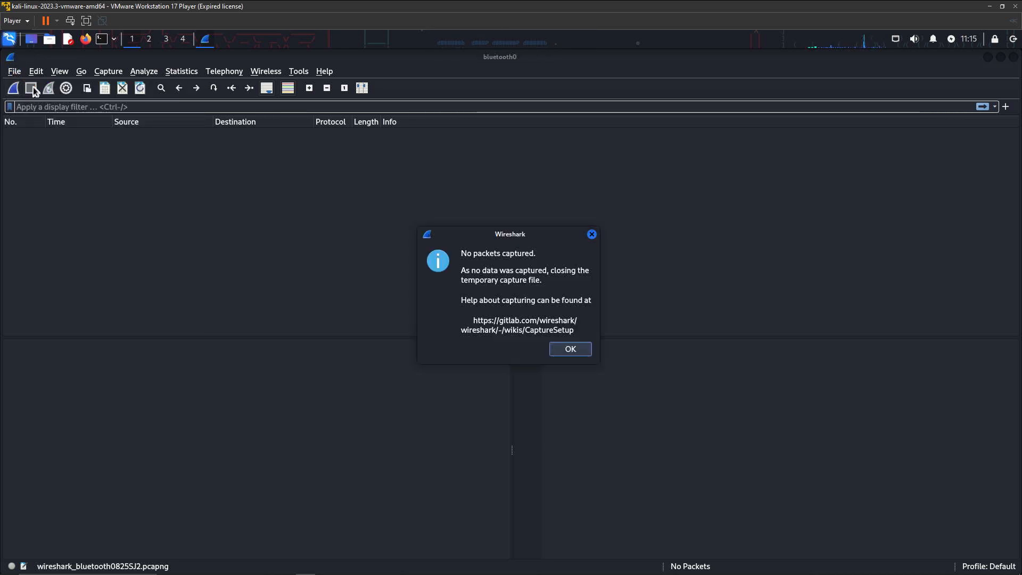
left_click(563, 348)
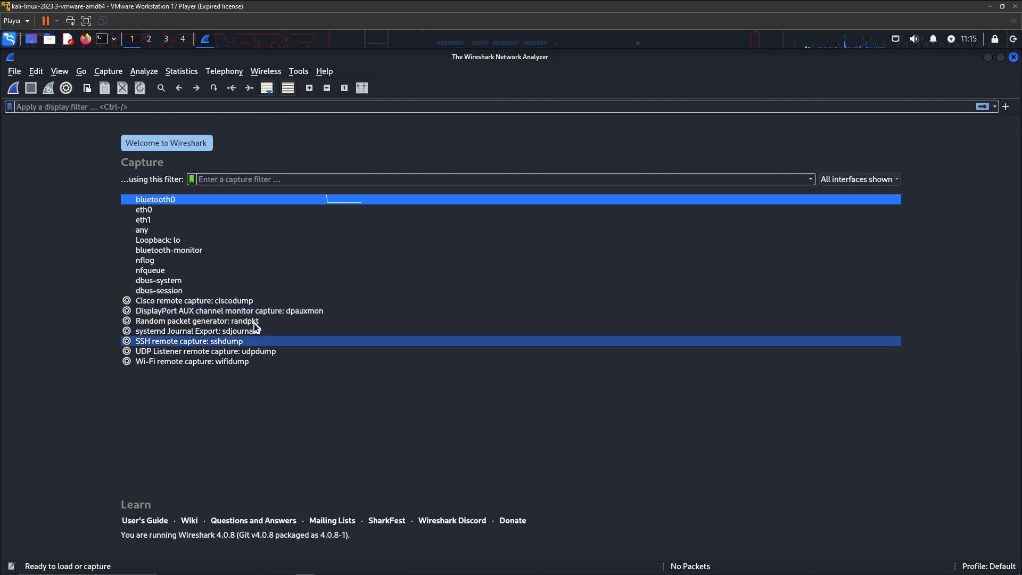
Run a live capture on eth1, stop it after 25 packets, and select a captured packet
left_click(201, 211)
left_click(200, 220)
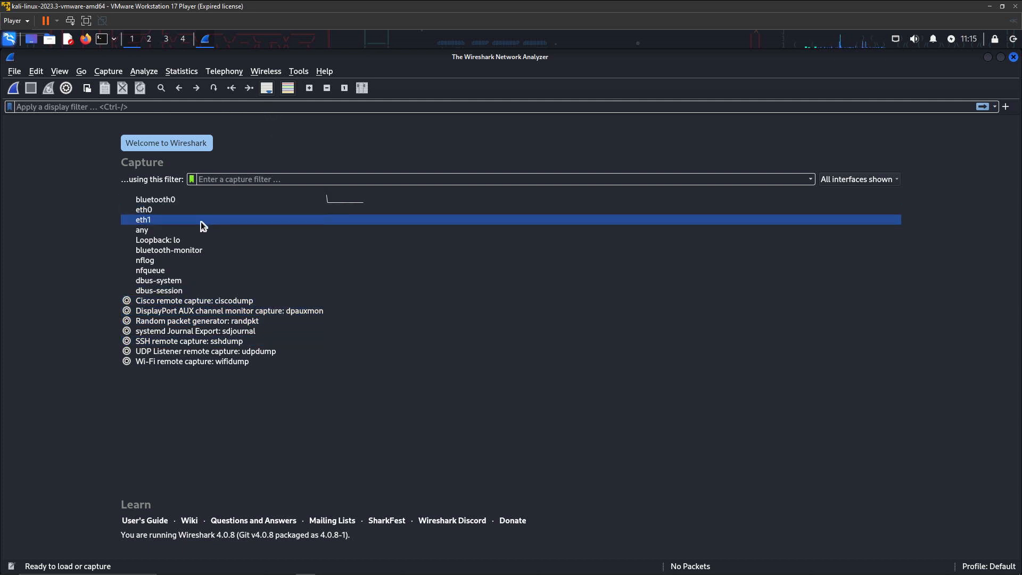
double_click(201, 221)
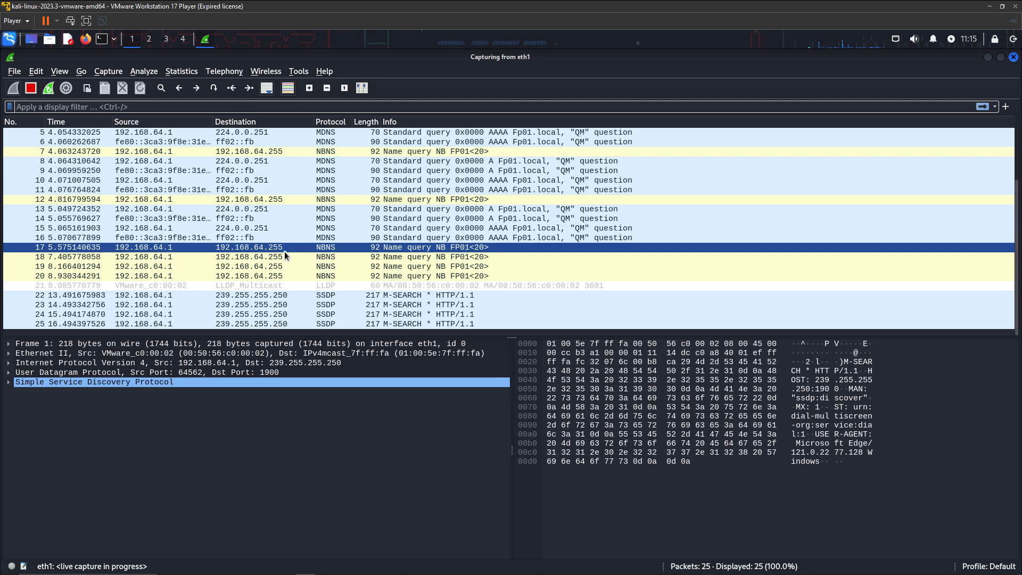
key("Num_Lock")
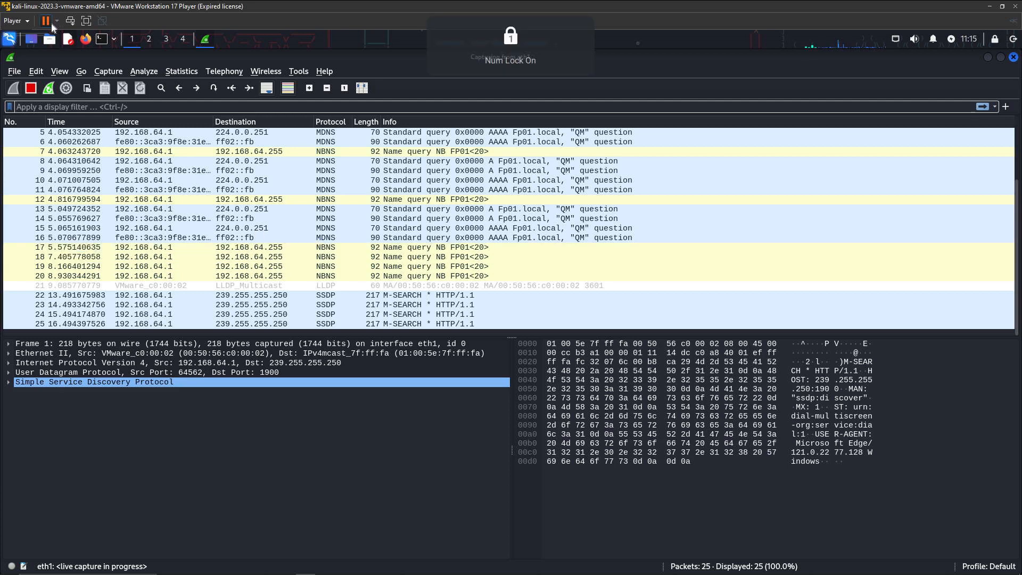
left_click(32, 89)
left_click(281, 229)
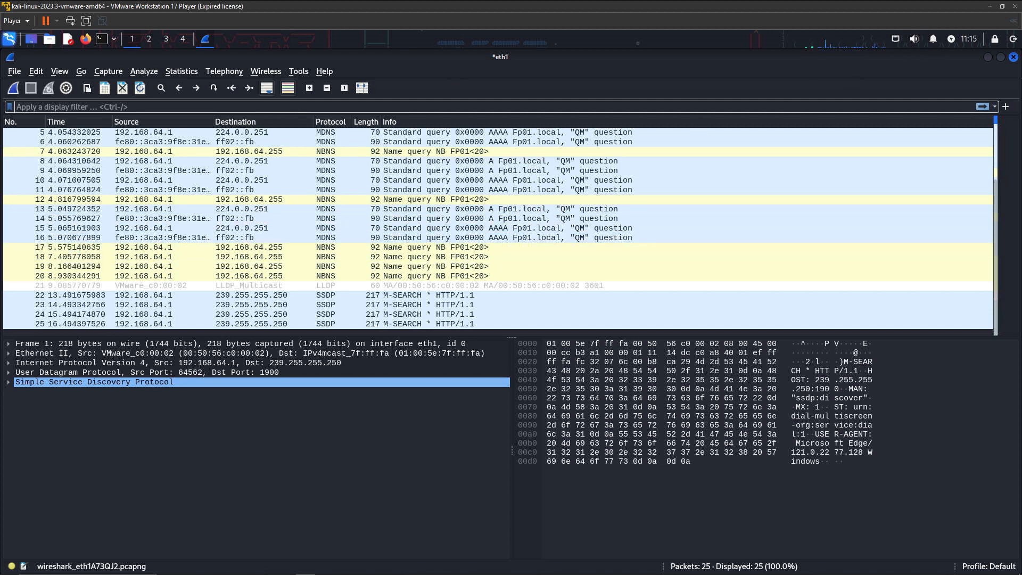
left_click(299, 72)
Dismiss the tools options and zoom in seven times to enlarge the packet pane text
left_click(352, 72)
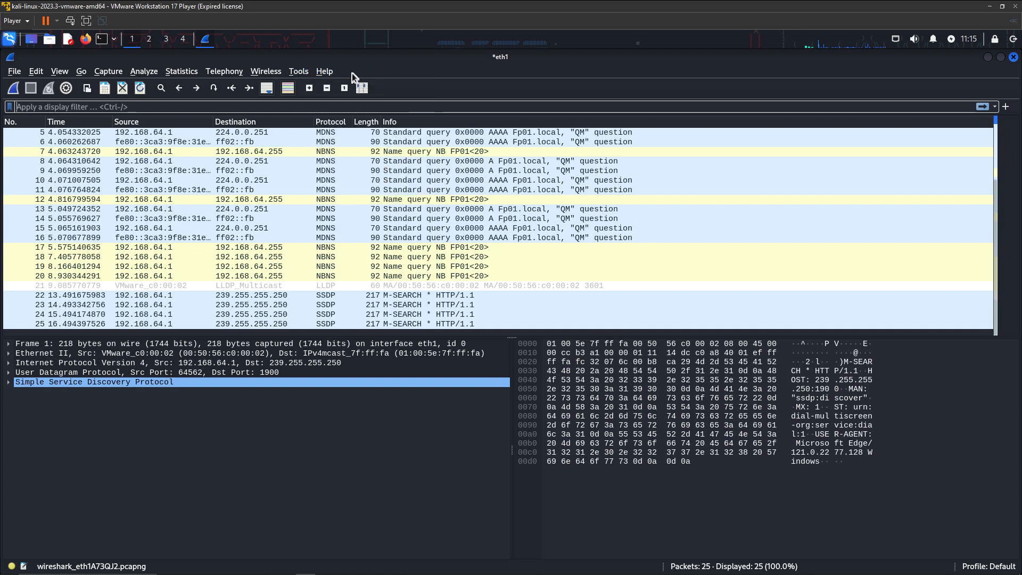
left_click(313, 88)
left_click(313, 89)
left_click(313, 88)
left_click(313, 88)
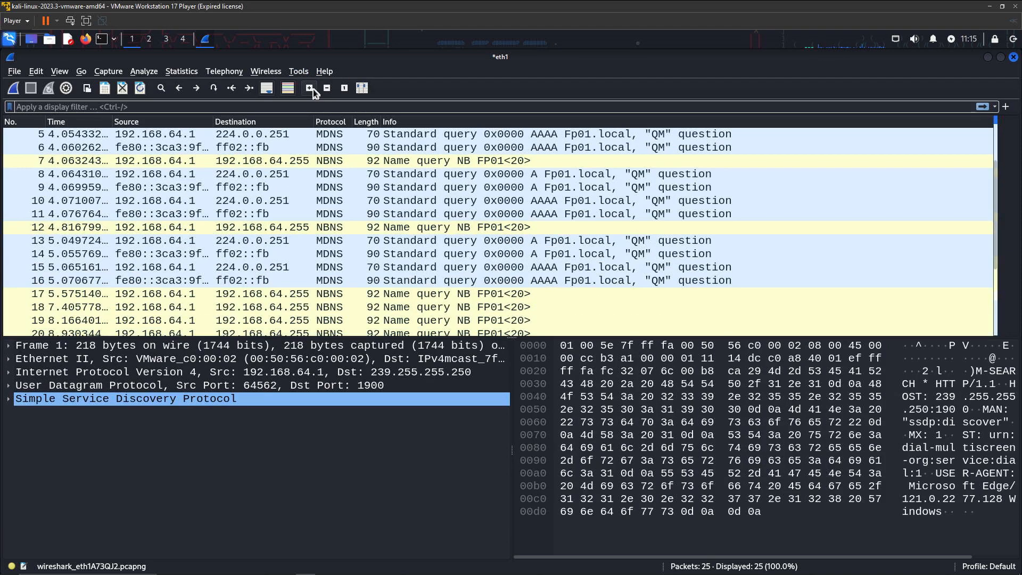
left_click(313, 88)
left_click(313, 88)
left_click(313, 88)
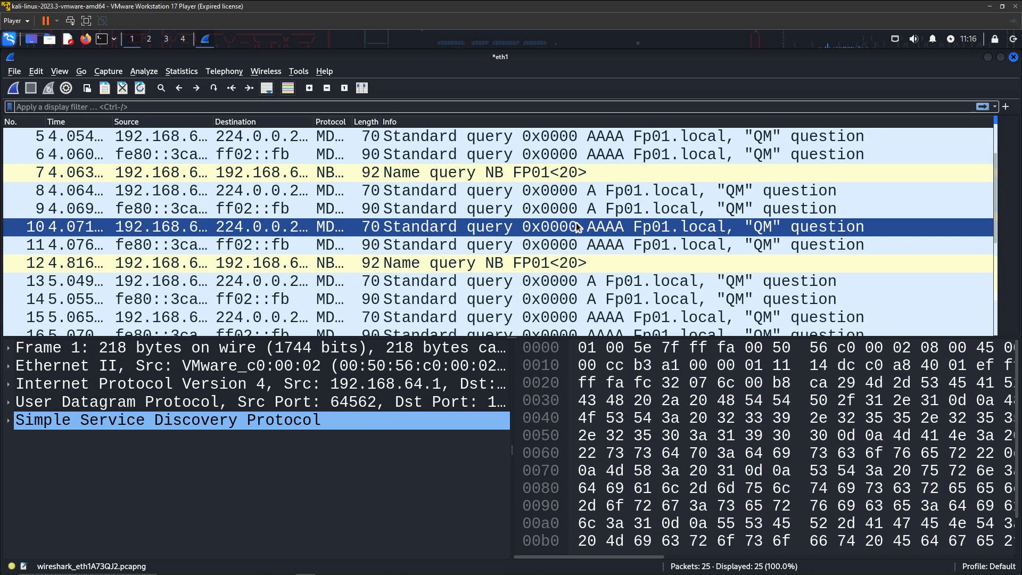
left_click(816, 425)
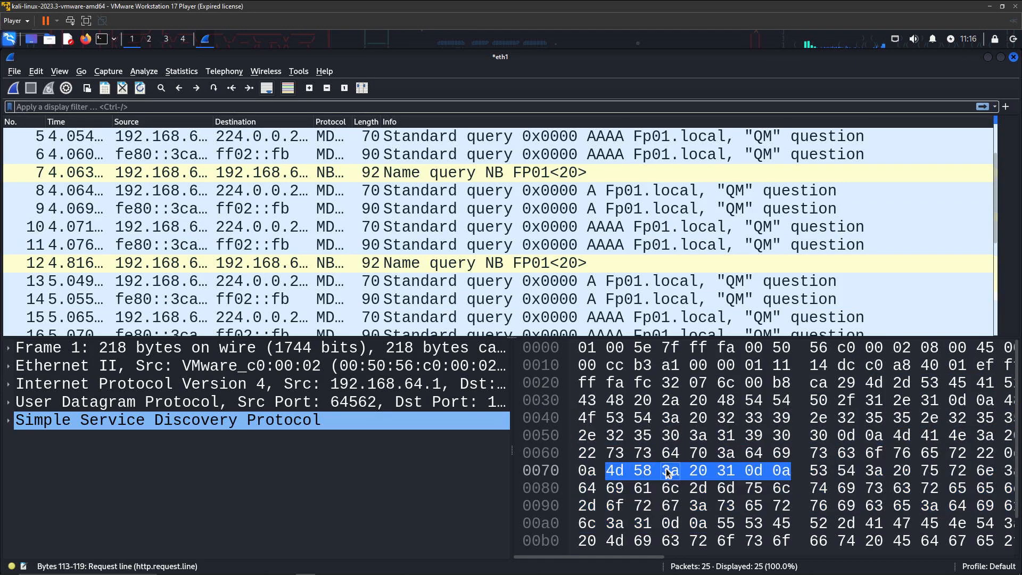
left_click_drag(635, 560, 985, 559)
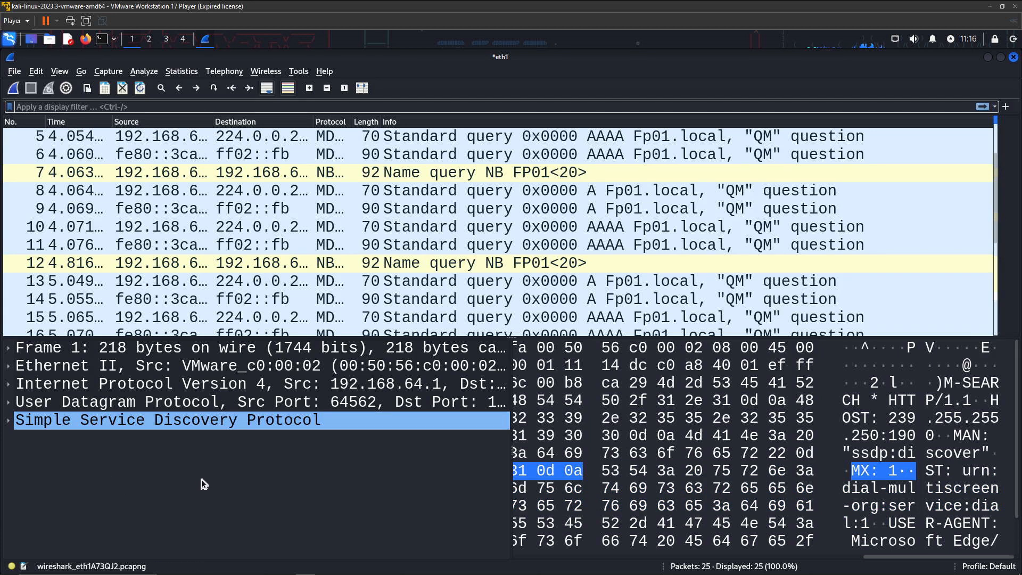
scroll(824, 556, "left", 5)
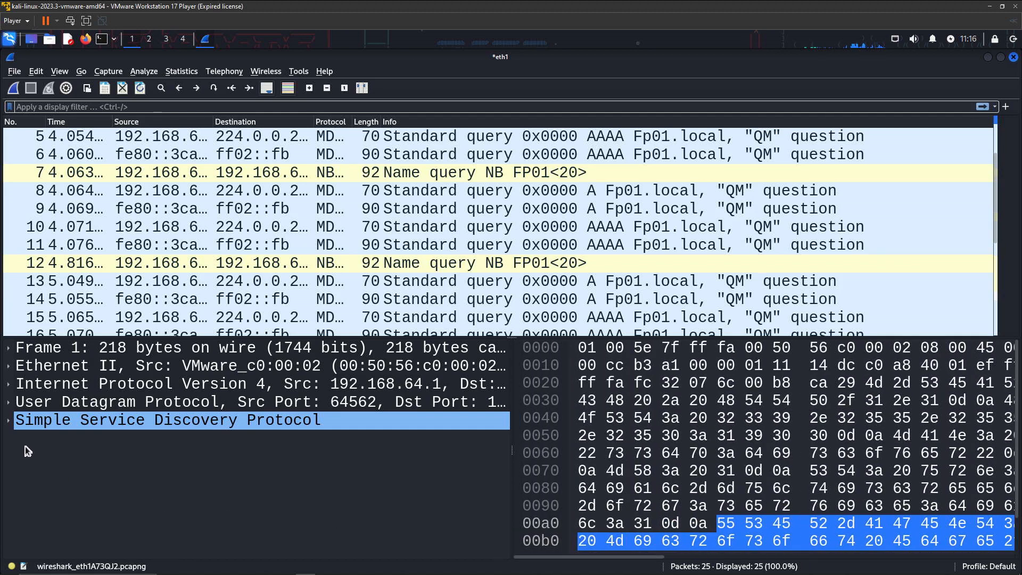
Expand the SSDP and UDP details, inspecting Source Port 64562, Destination Port 1900 and Length 184
left_click(9, 421)
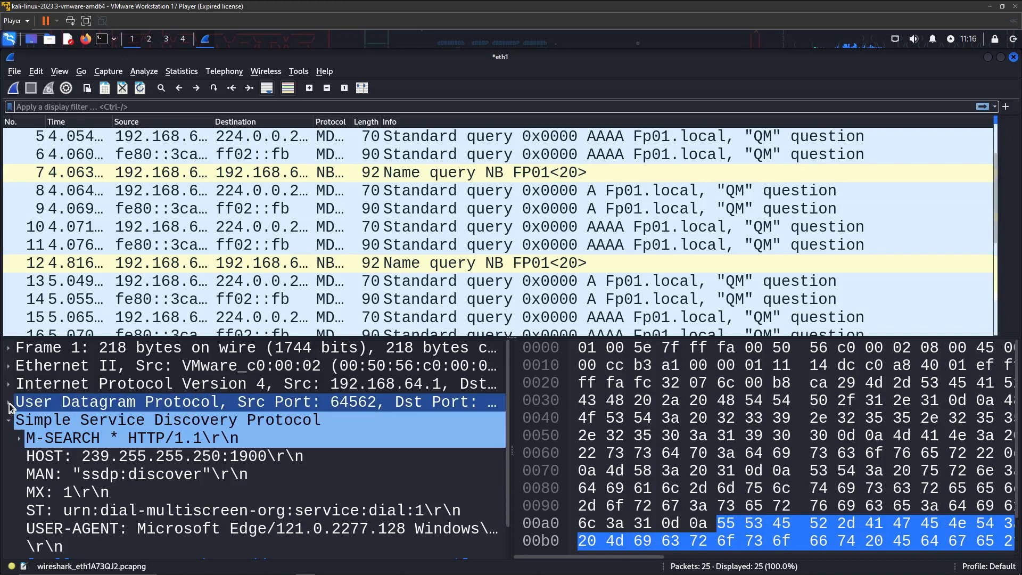
double_click(69, 401)
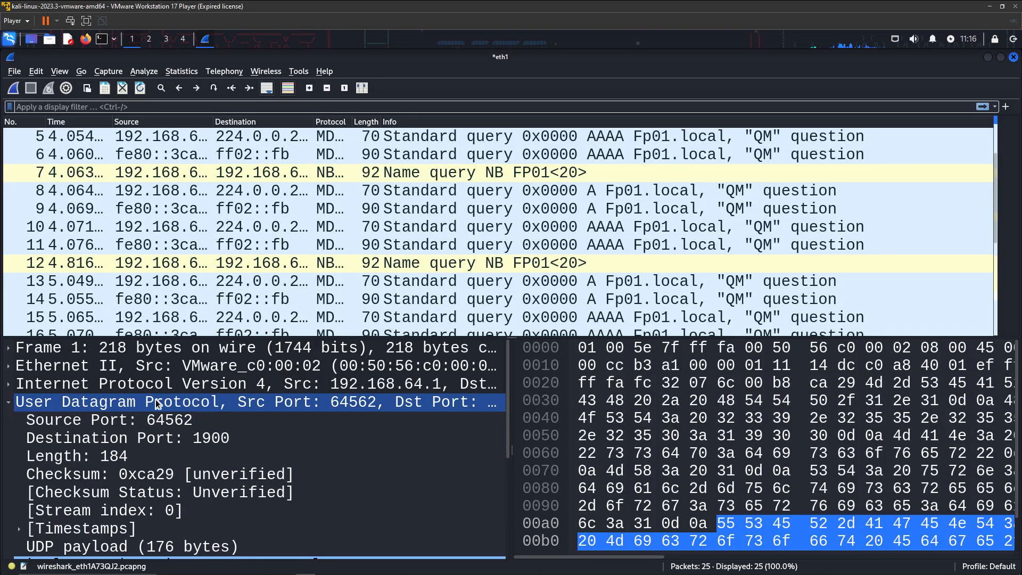
left_click(216, 425)
left_click(237, 435)
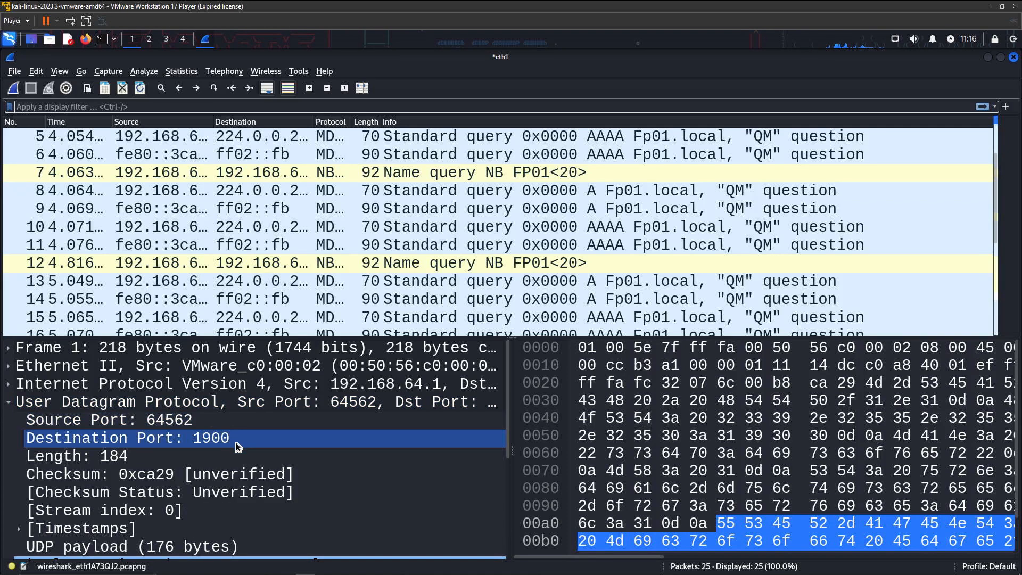
left_click(177, 422)
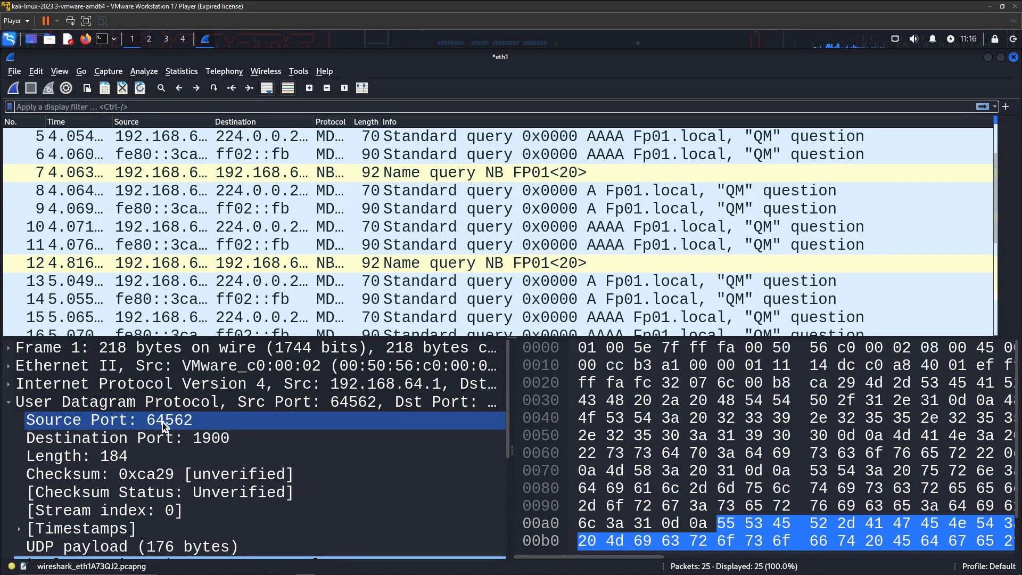
left_click(158, 437)
left_click(223, 454)
Step through packets 7, 11 and 12 in the packet list, ending on packet 8
left_click_drag(333, 221, 322, 264)
left_click(272, 173)
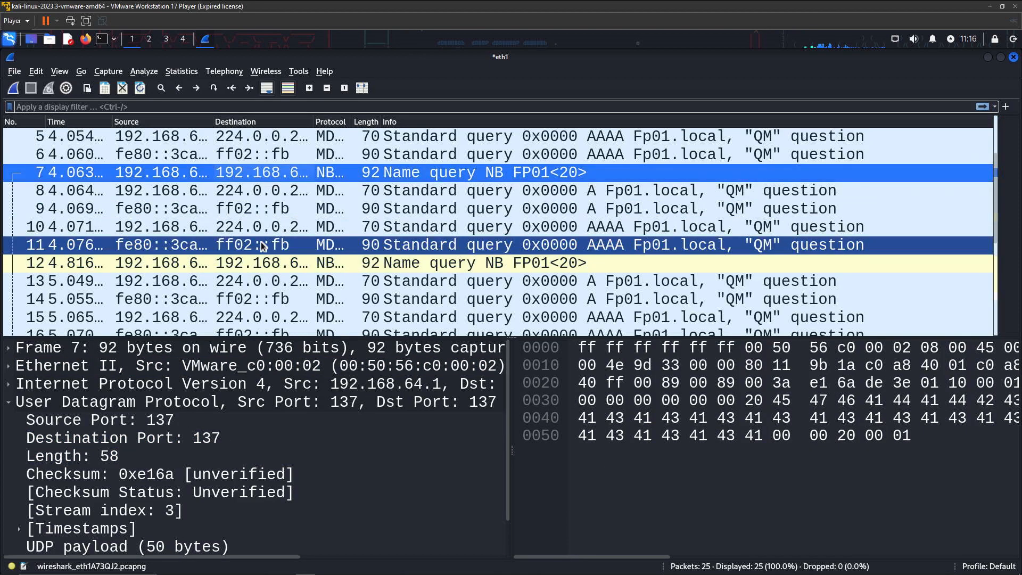
left_click(257, 243)
left_click(244, 193)
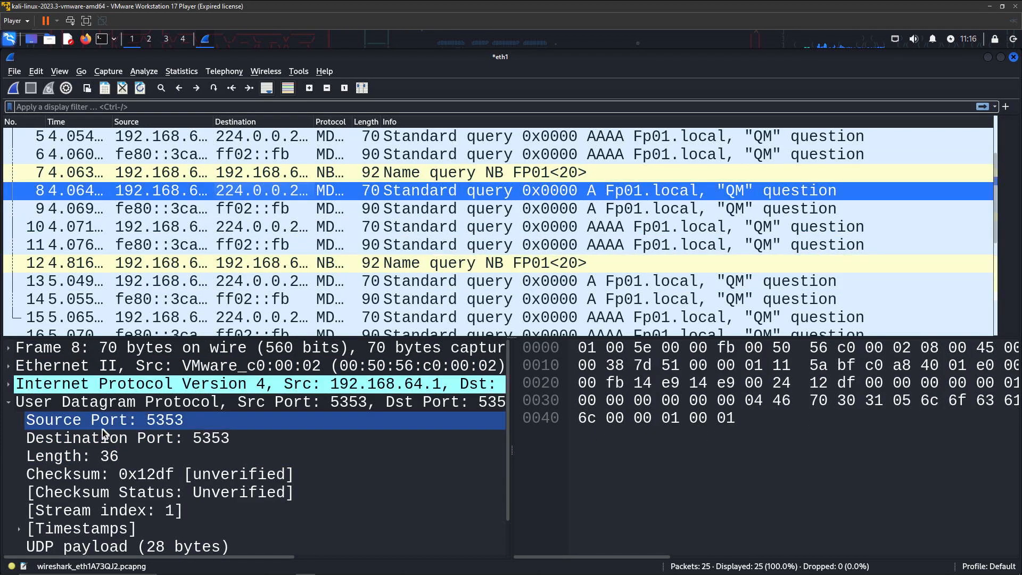
Expand packet 8's Ethernet II source address and inspect its Address and LG bit
left_click(8, 367)
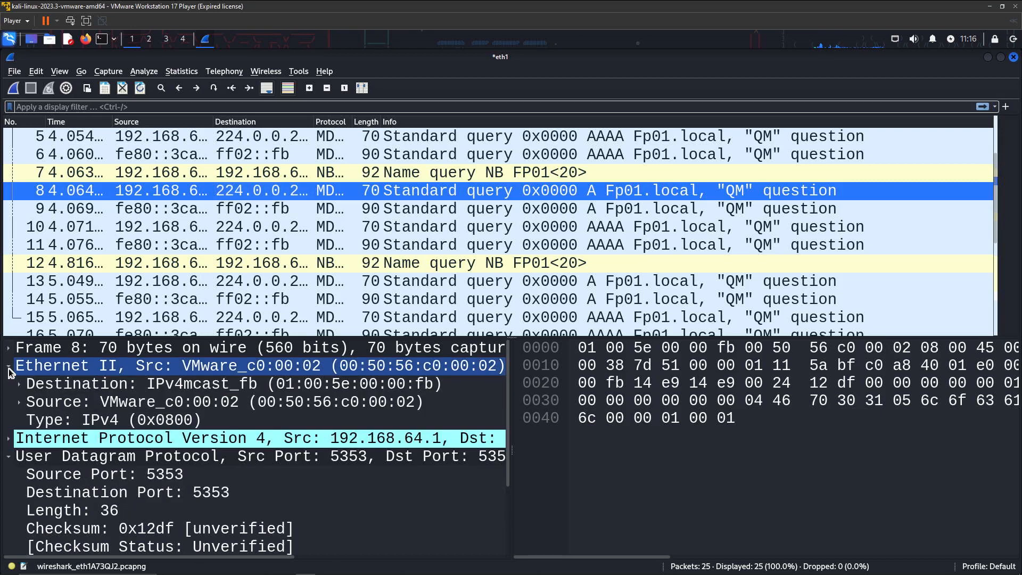
left_click(23, 402)
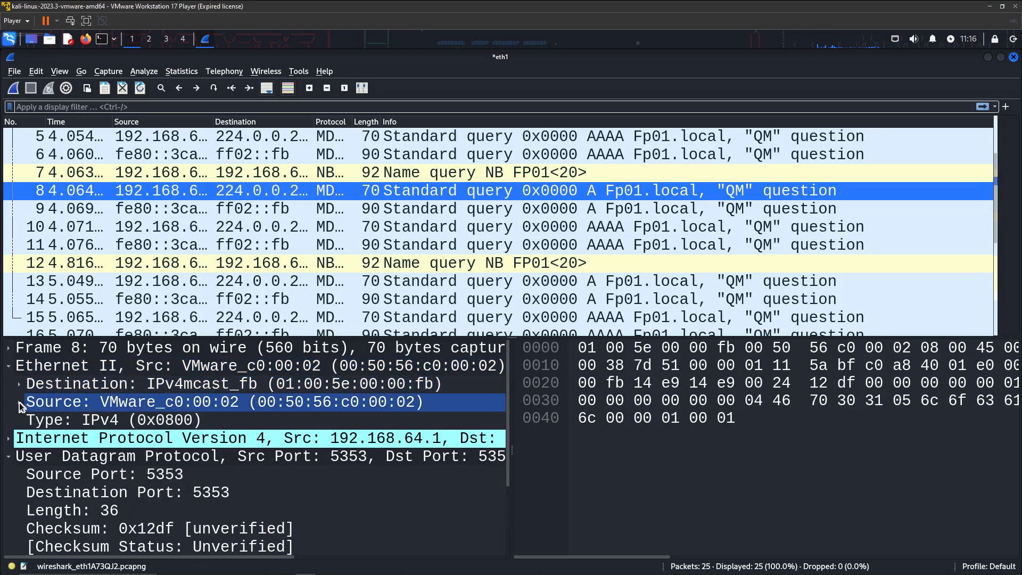
left_click(19, 403)
left_click(209, 413)
left_click(184, 431)
left_click(181, 418)
left_click(135, 406)
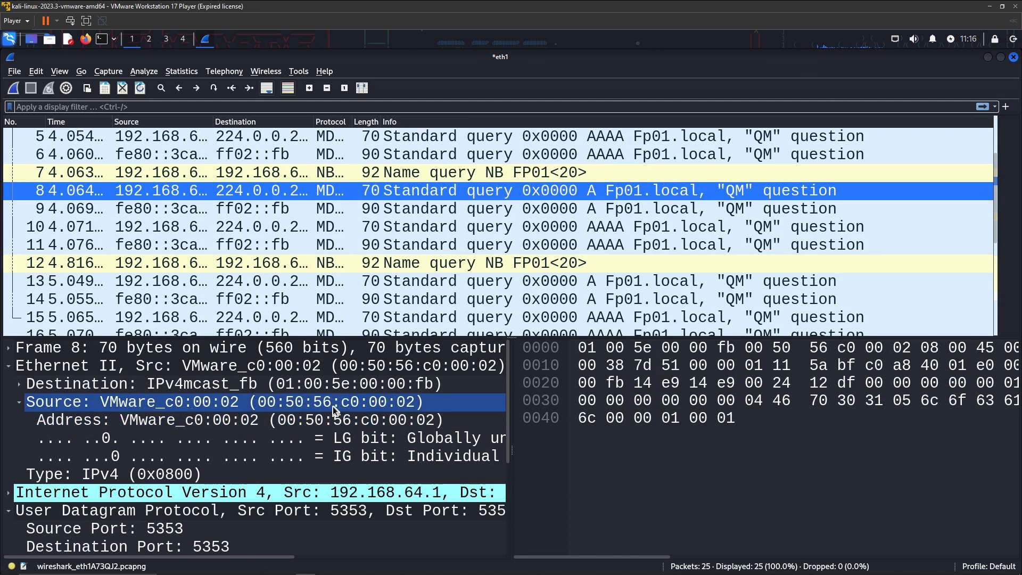
Expand the Ethernet destination address, then recheck the source MAC Address and its LG bit
left_click(47, 384)
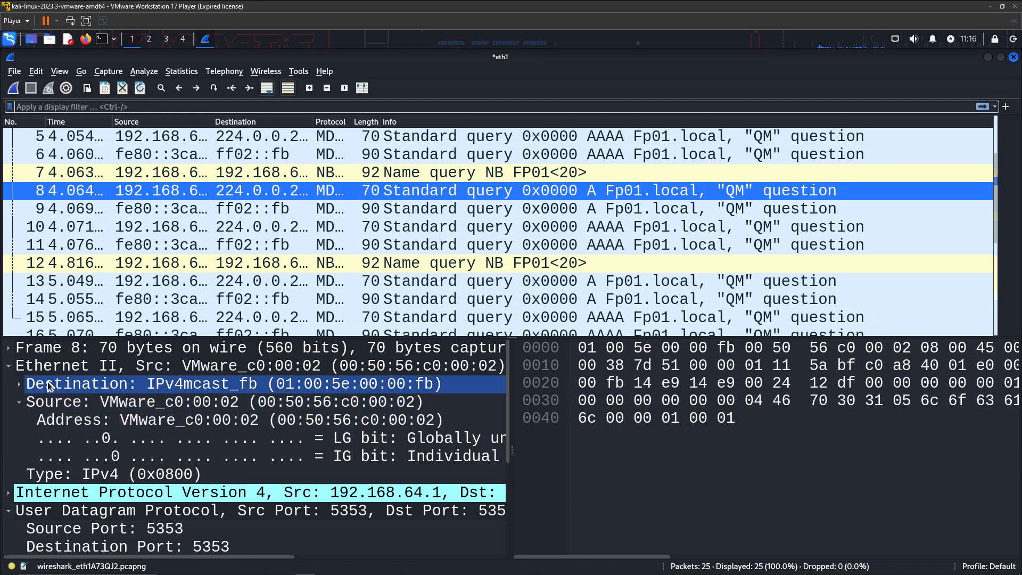
left_click(18, 384)
left_click(53, 462)
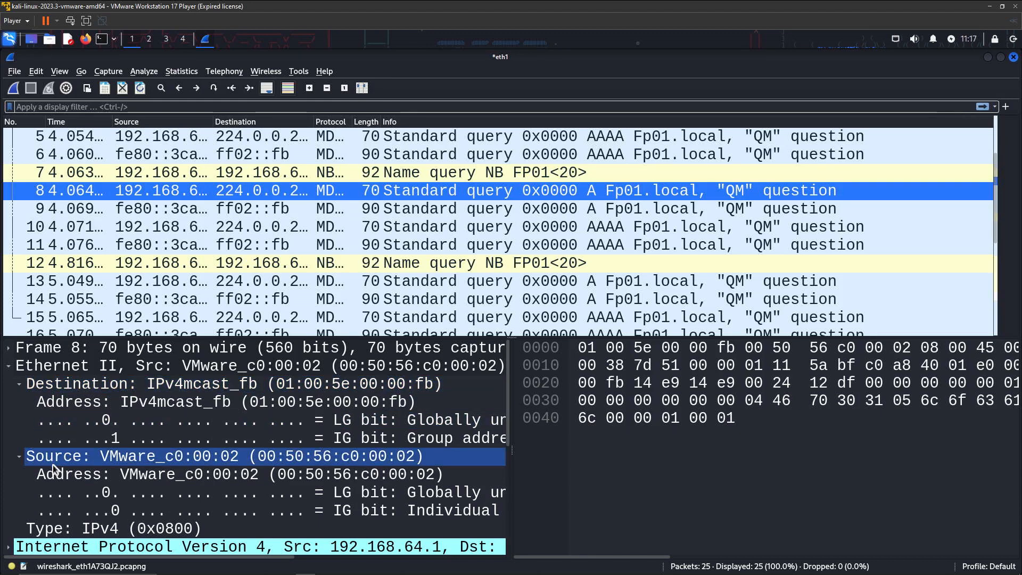
left_click(51, 474)
left_click(49, 487)
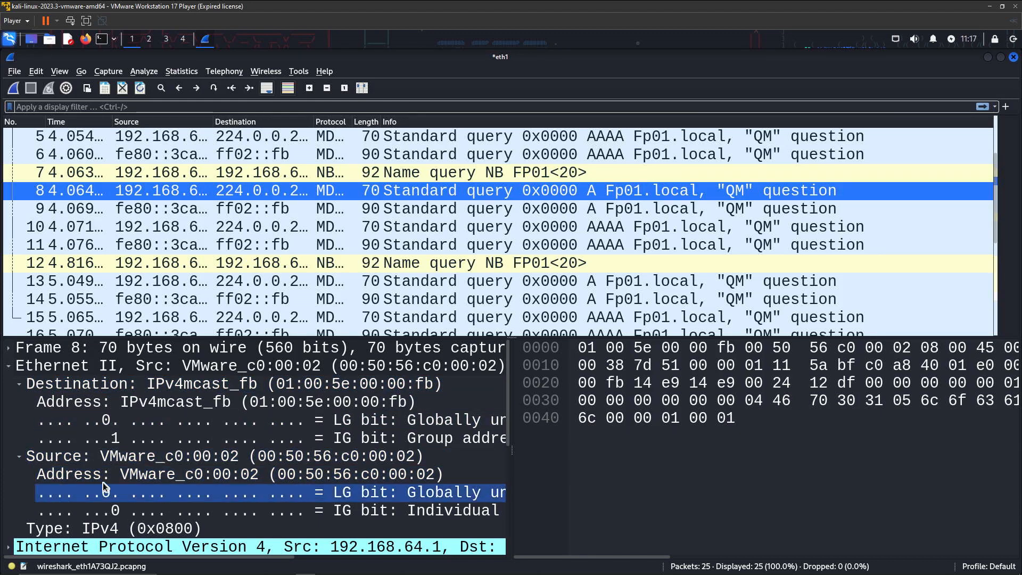
key("Num_Lock")
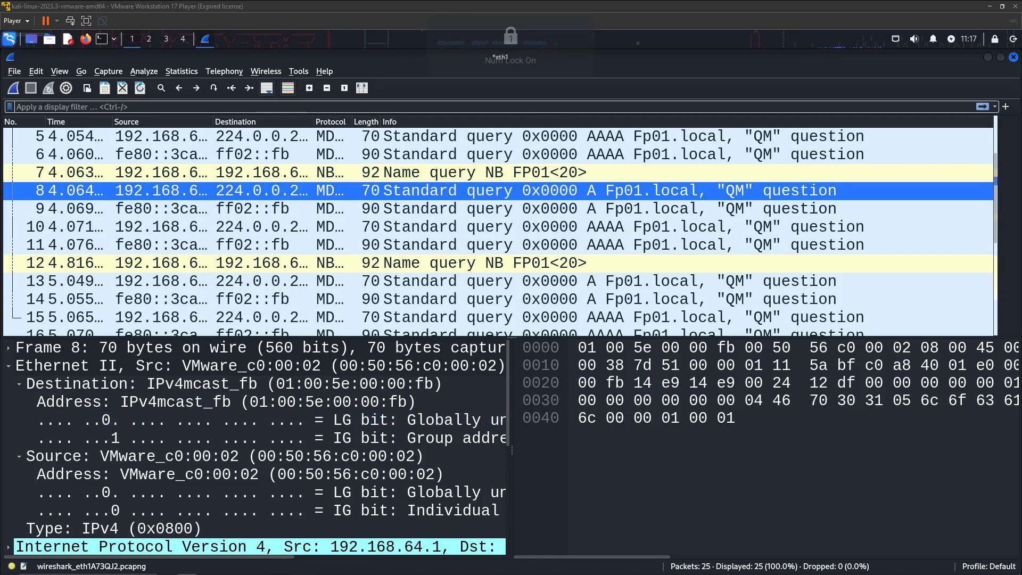
Maximize the Chrome window and search for 'wireshark packets downloads'
left_click_drag(432, 1, 371, 120)
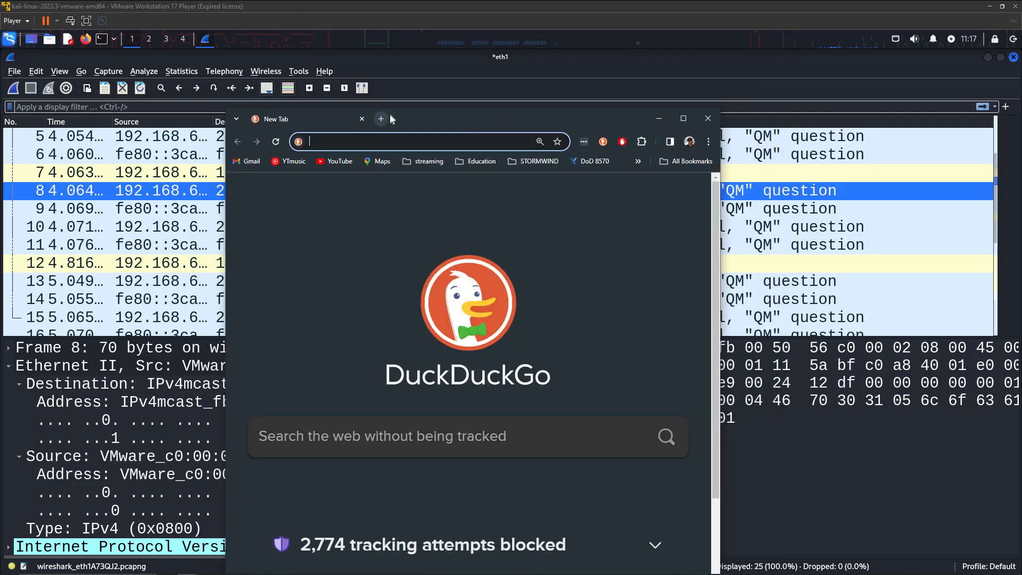
double_click(413, 118)
type("wire")
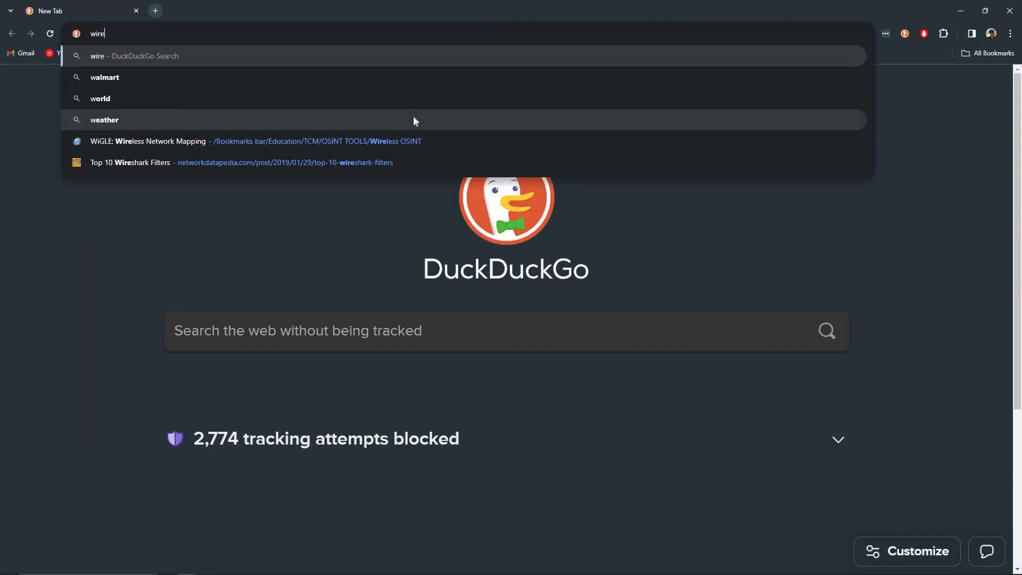
type("shark packets")
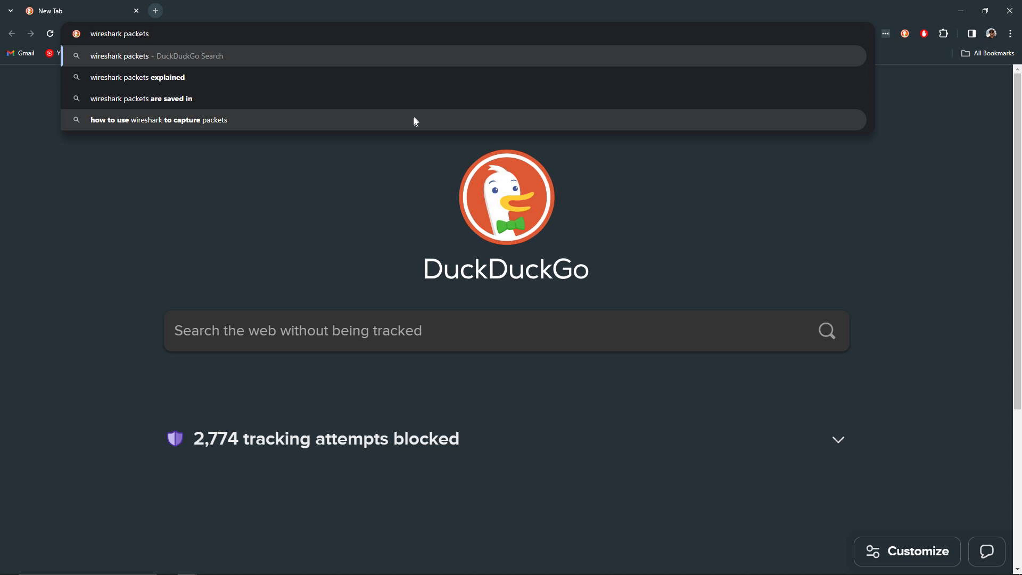
type(" downloads")
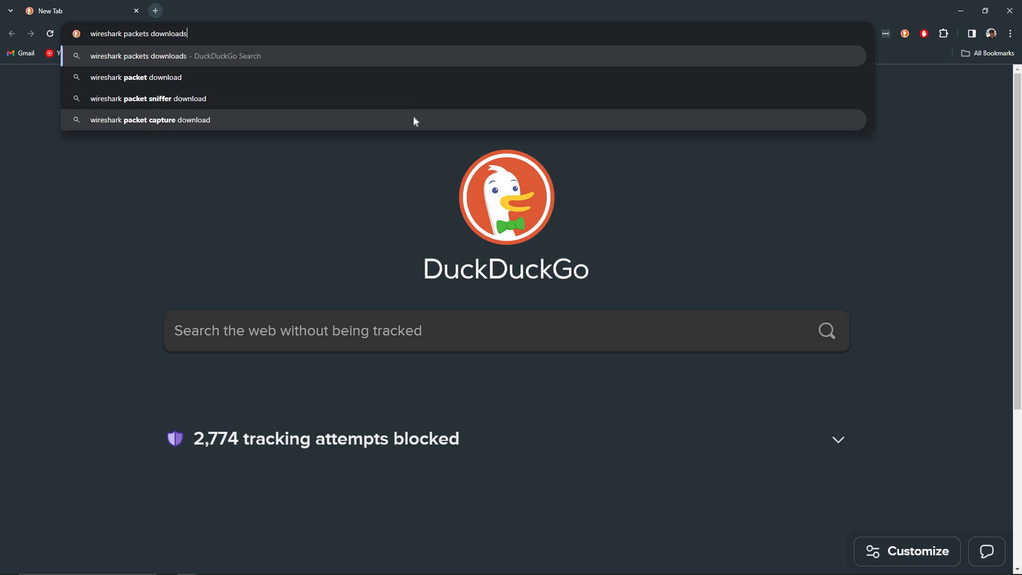
key("Return")
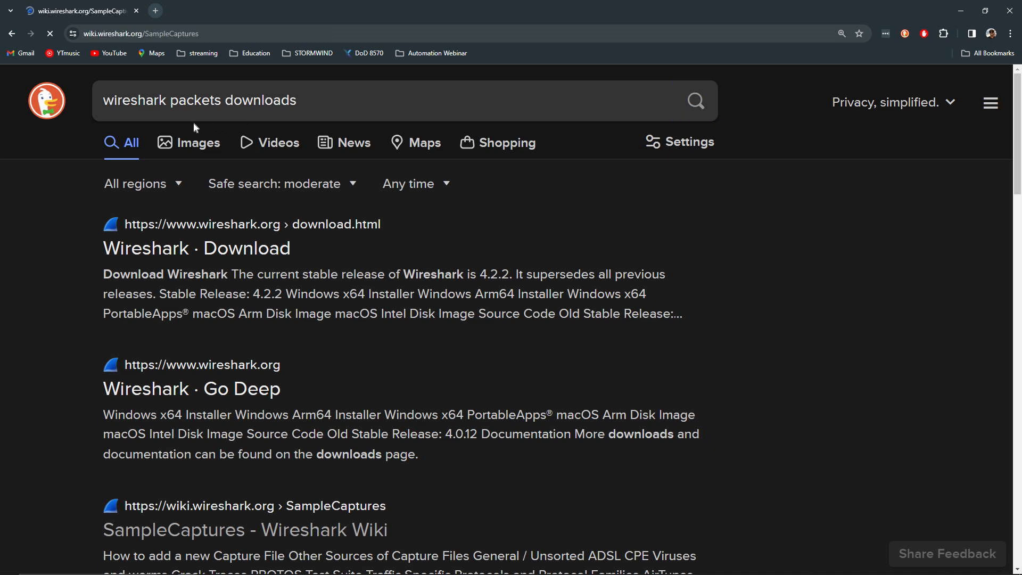
Select the SampleCaptures page address and scroll the protocol list until the Telnet entry shows
left_click(219, 34)
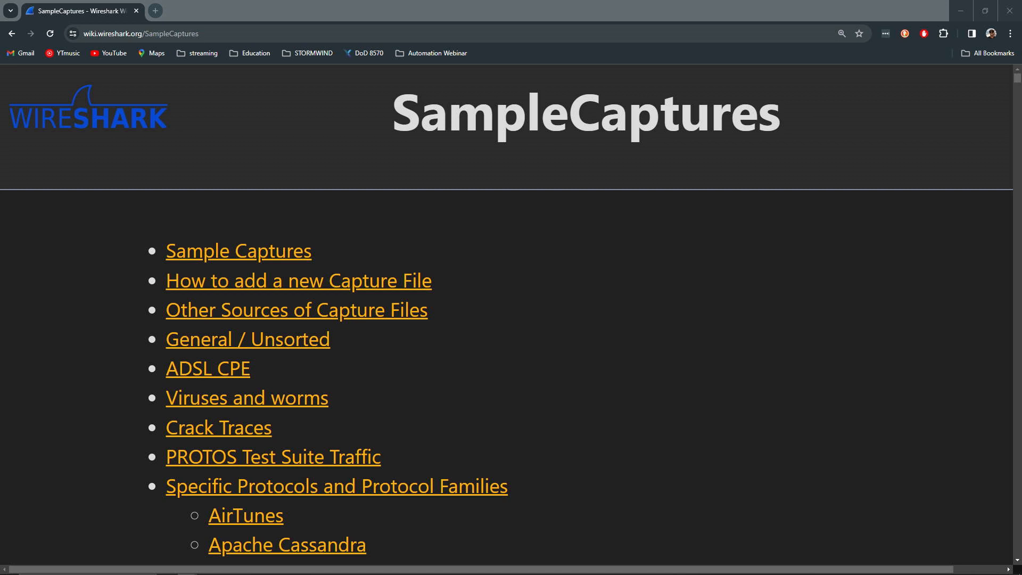
scroll(81, 224, "down", 1)
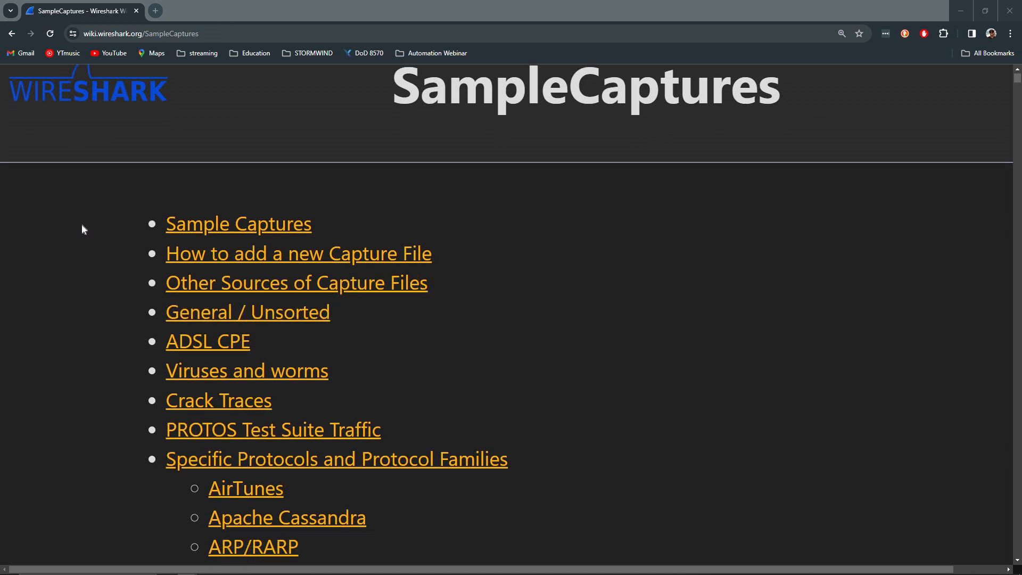
scroll(75, 228, "up", 1)
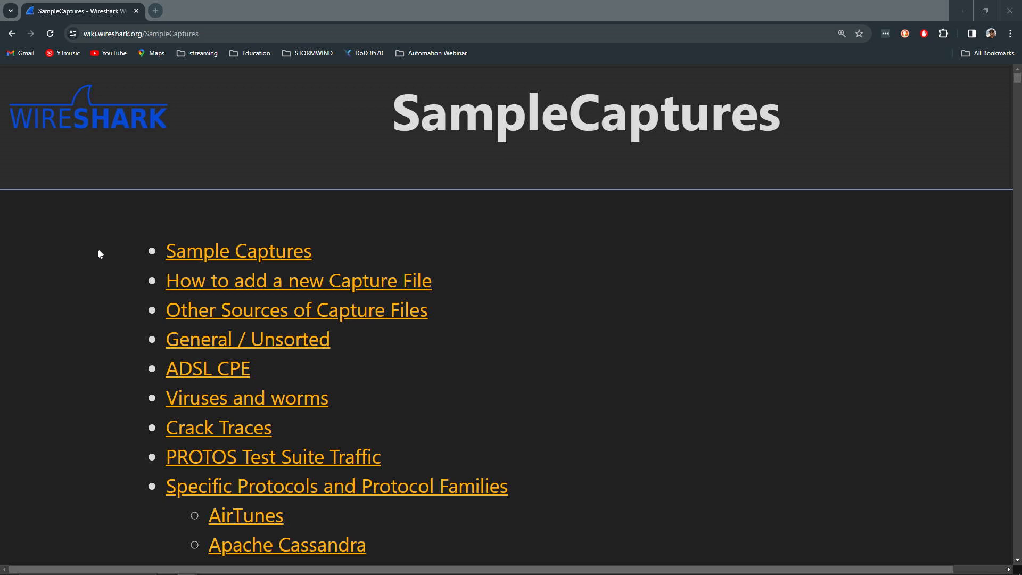
scroll(91, 244, "down", 5)
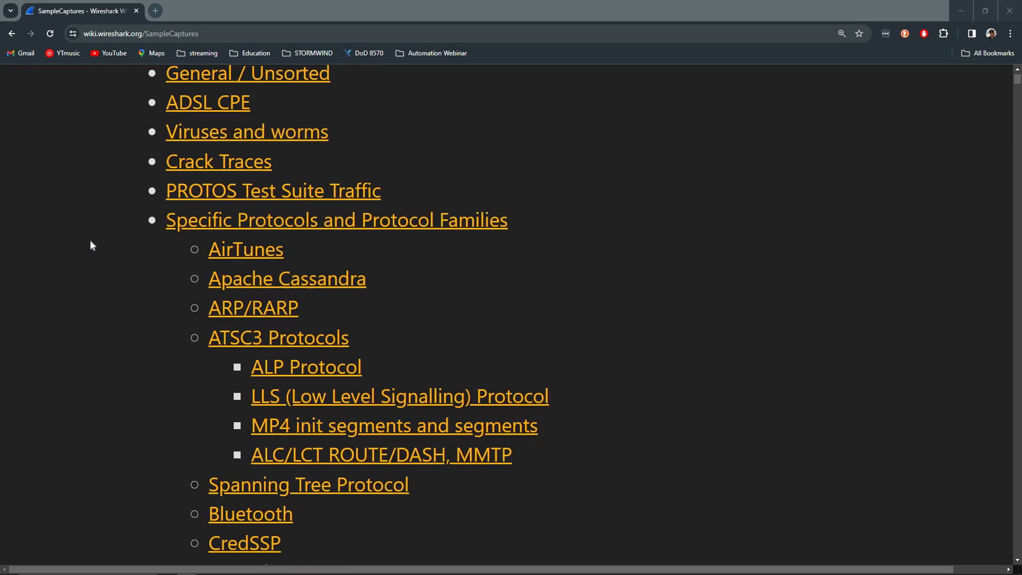
scroll(128, 240, "down", 5)
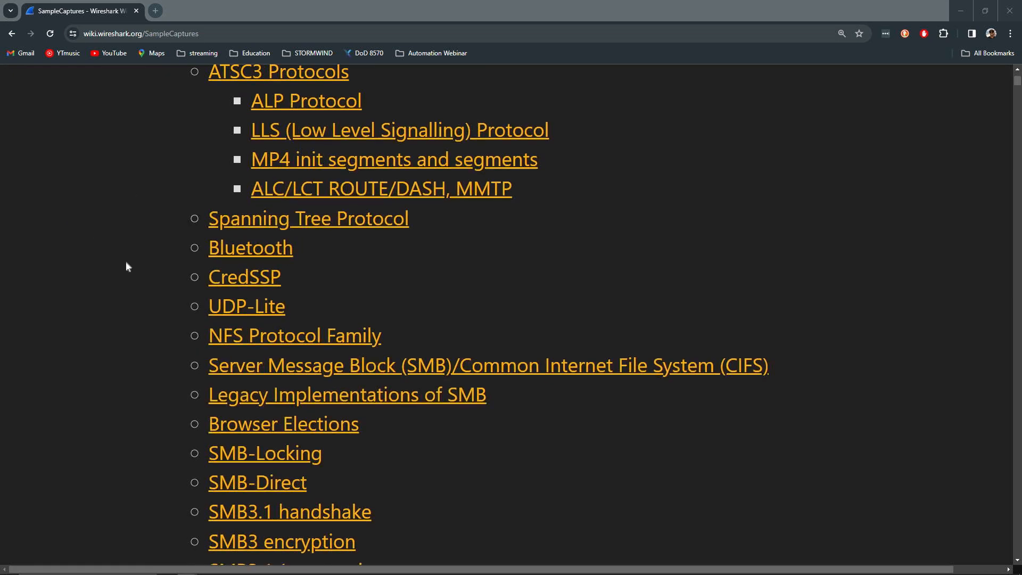
scroll(115, 277, "down", 5)
scroll(116, 292, "down", 9)
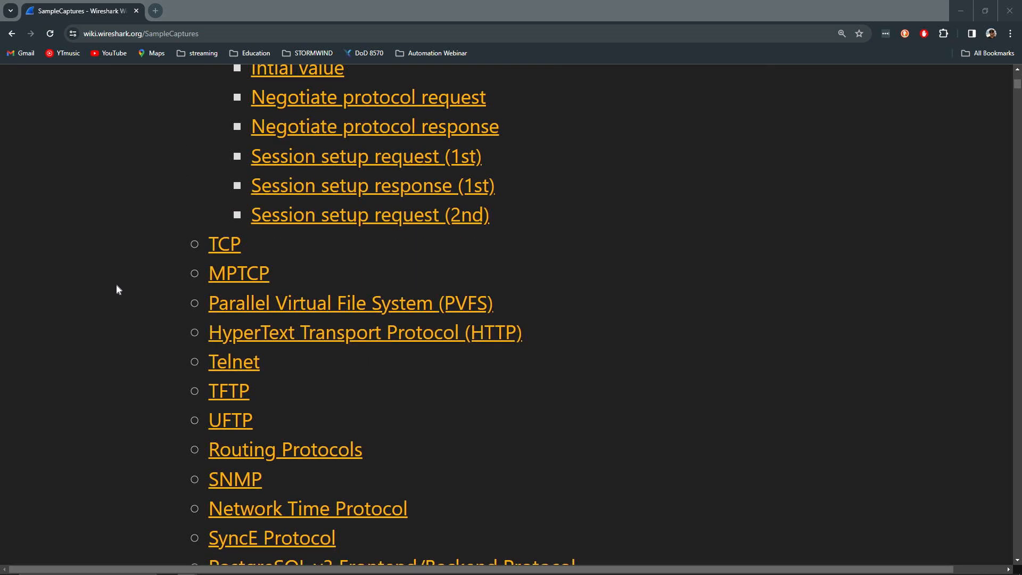
scroll(117, 291, "down", 18)
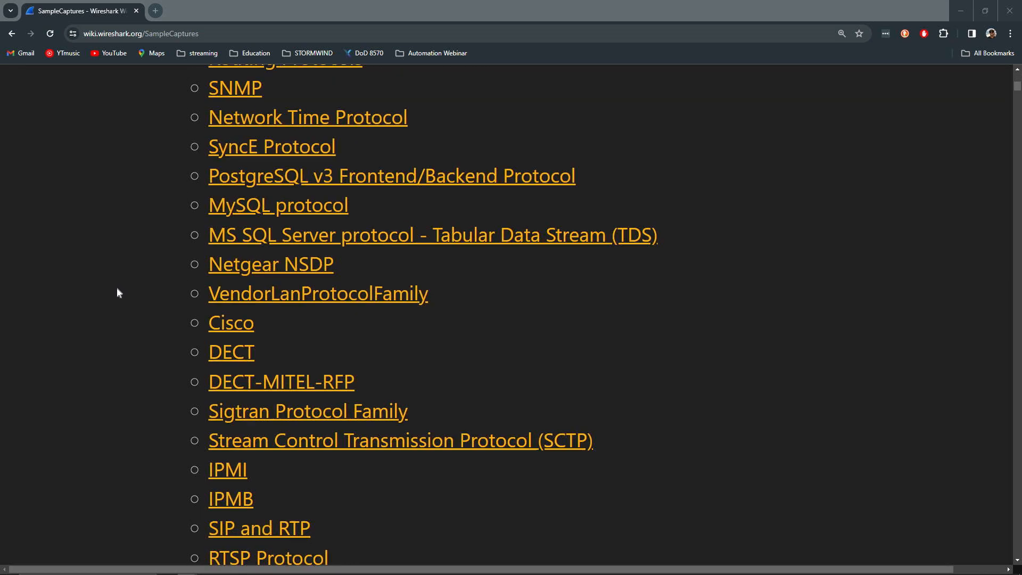
scroll(120, 292, "down", 20)
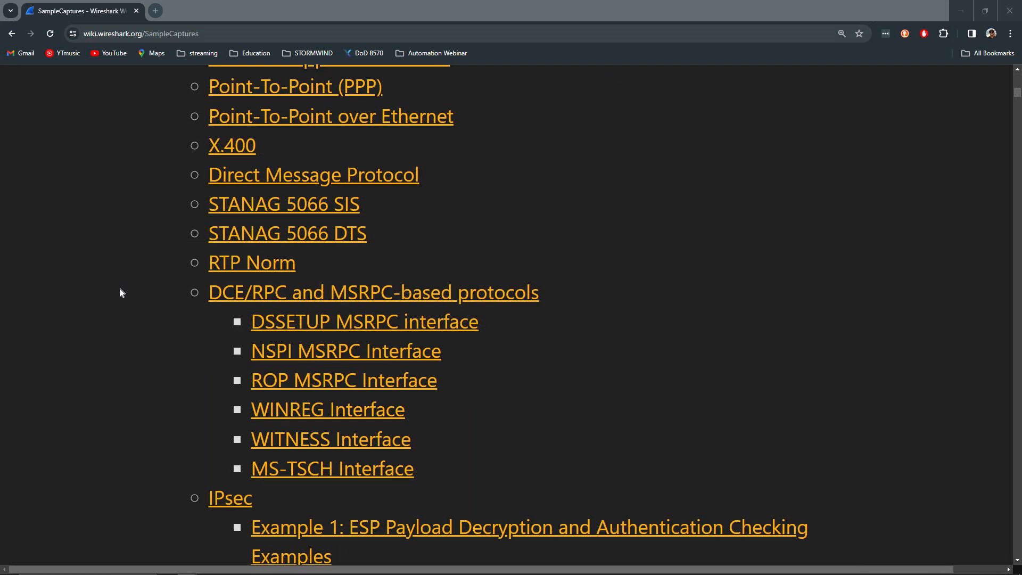
scroll(120, 291, "up", 20)
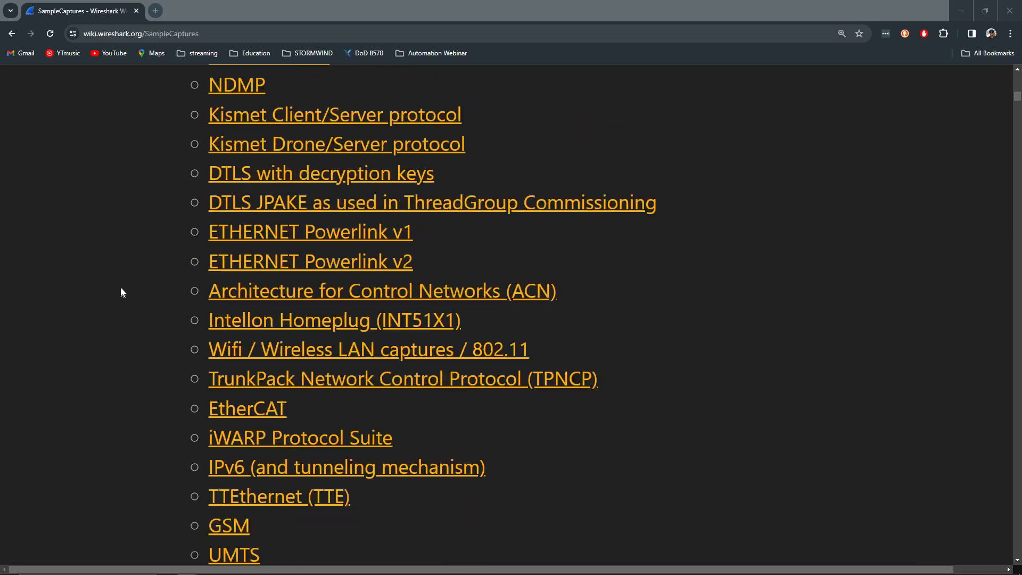
scroll(123, 285, "up", 10)
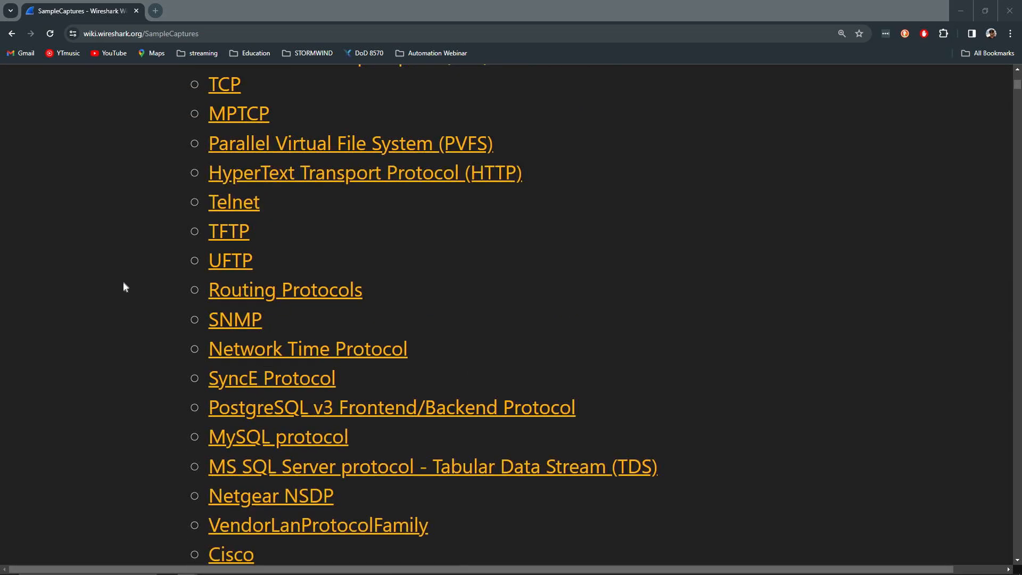
Jump to the Telnet section, download telnet-raw.pcap, and view it in the recent downloads list
left_click(248, 208)
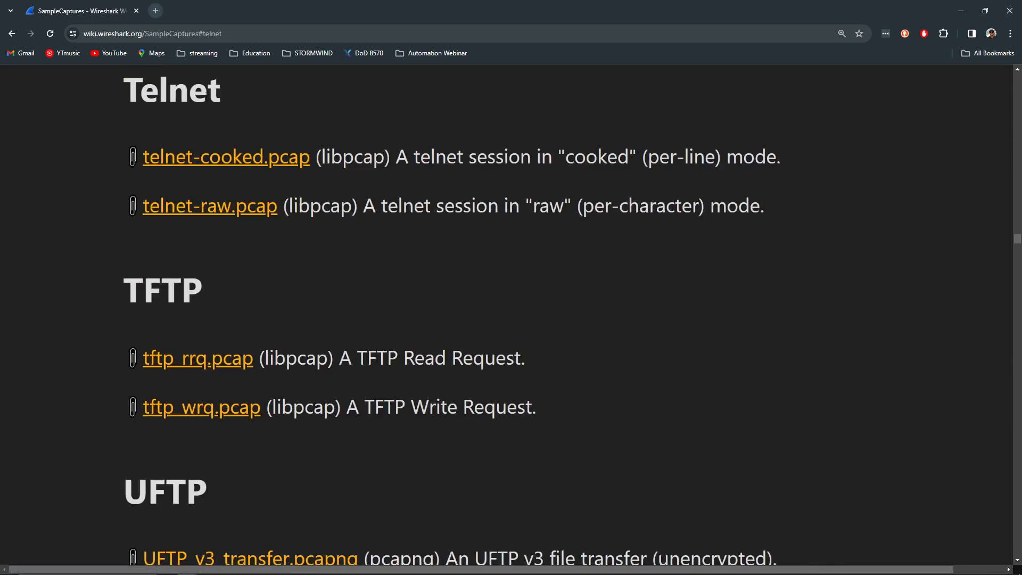
left_click(201, 208)
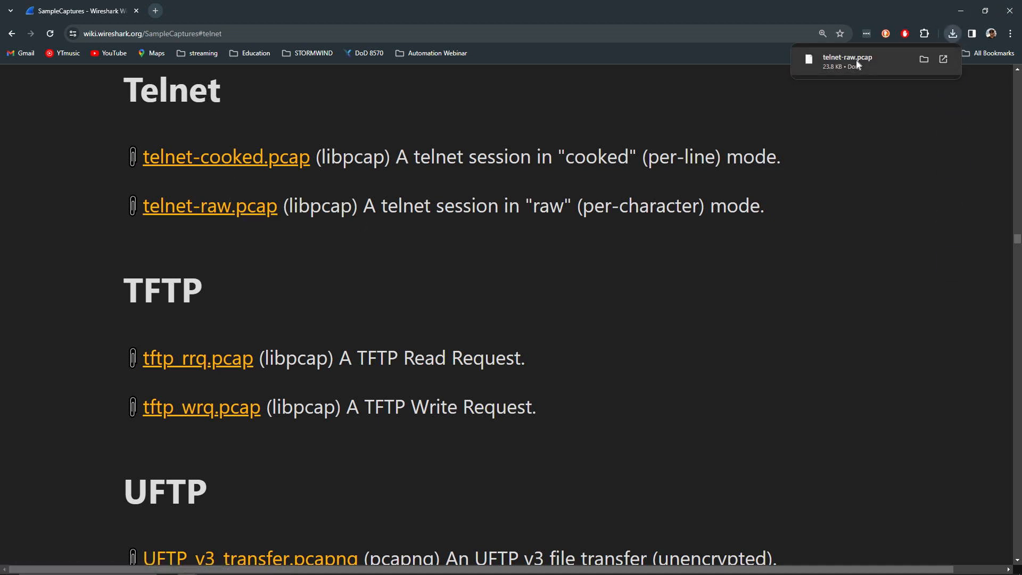
left_click(925, 59)
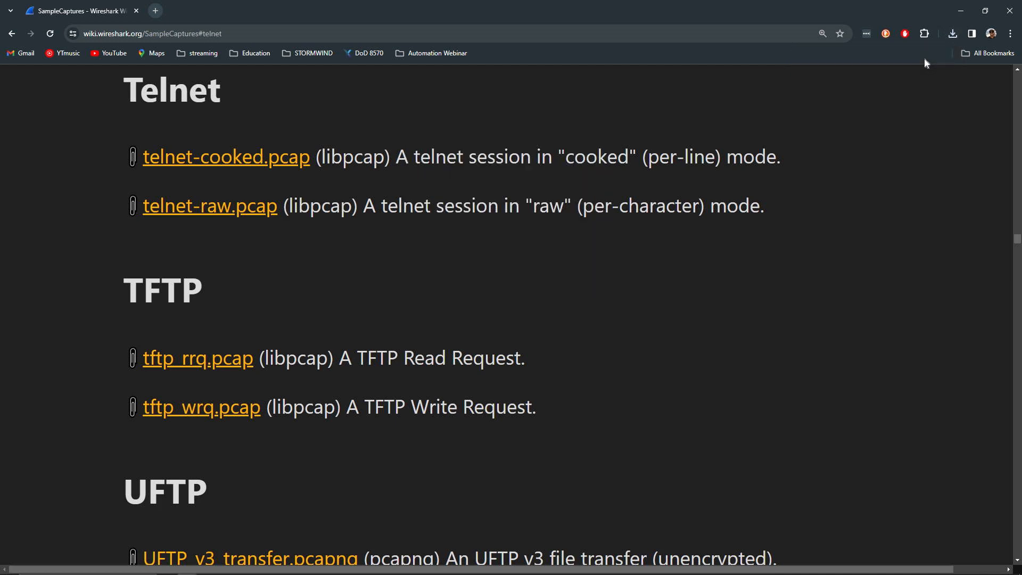
left_click(954, 33)
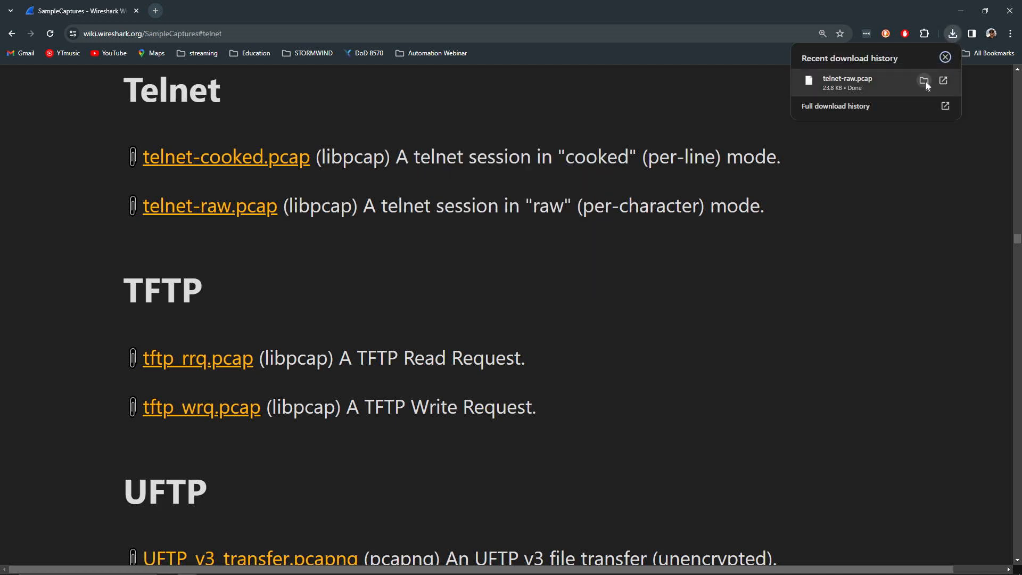
left_click(925, 81)
Show telnet-raw.pcap in the Downloads folder, move that window aside, and switch between Kali and Explorer
left_click(960, 10)
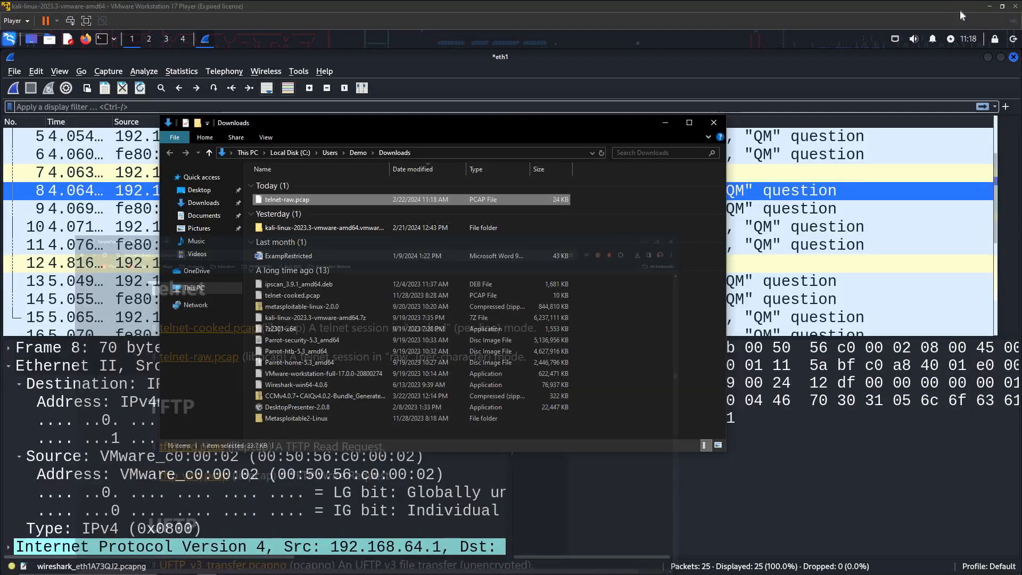
left_click_drag(433, 121, 636, 68)
left_click(989, 58)
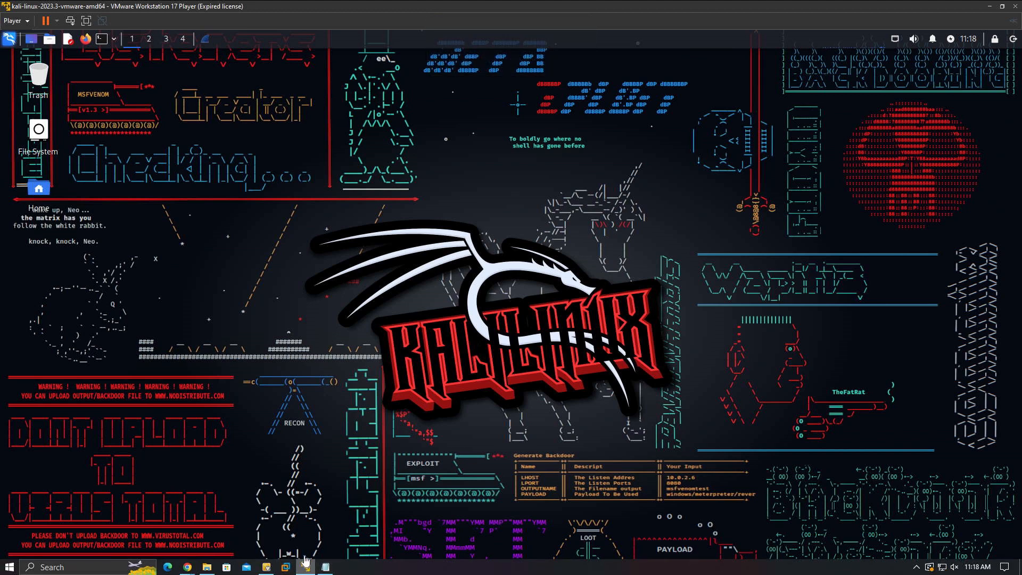
left_click(207, 569)
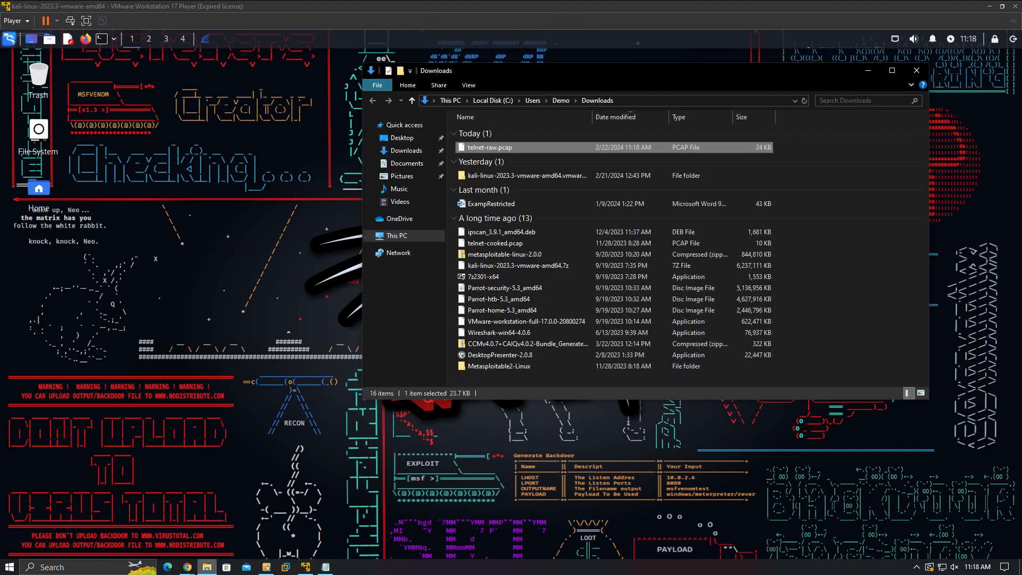
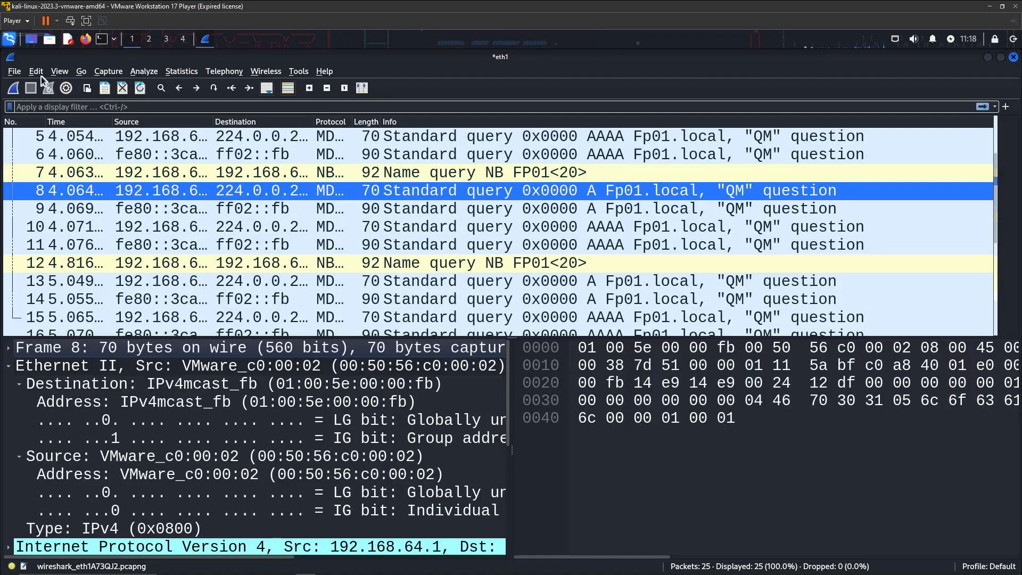
Open telnet-raw.pcap from the Desktop via File > Open, continuing without saving the live packets
left_click(20, 74)
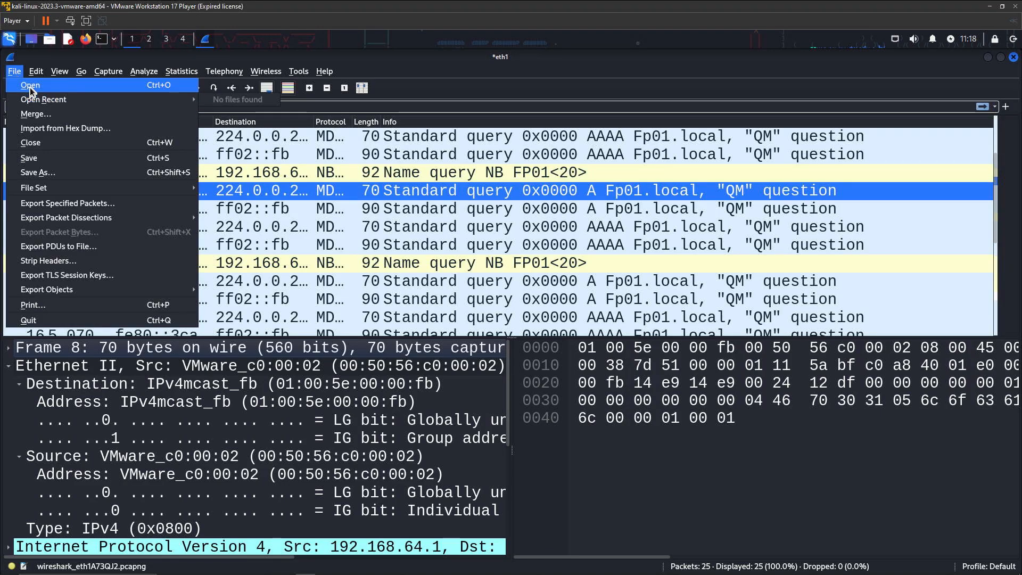
left_click(30, 87)
left_click(426, 226)
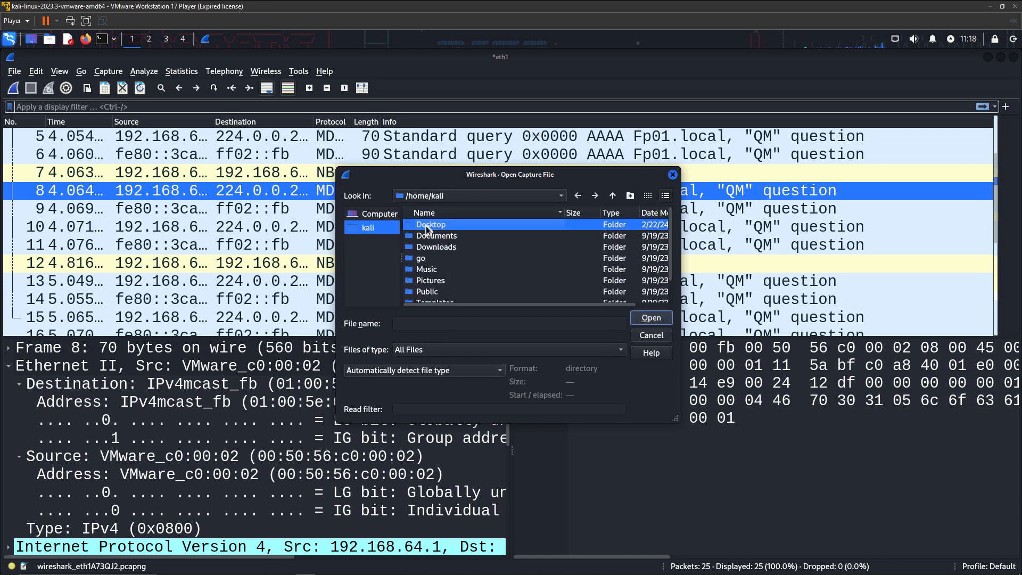
double_click(426, 225)
left_click(426, 226)
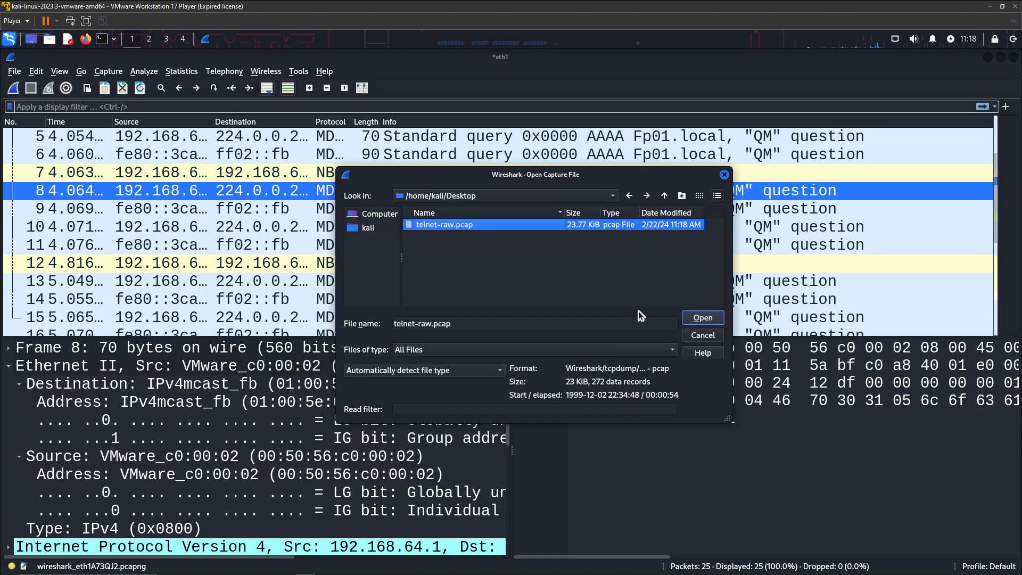
left_click(699, 320)
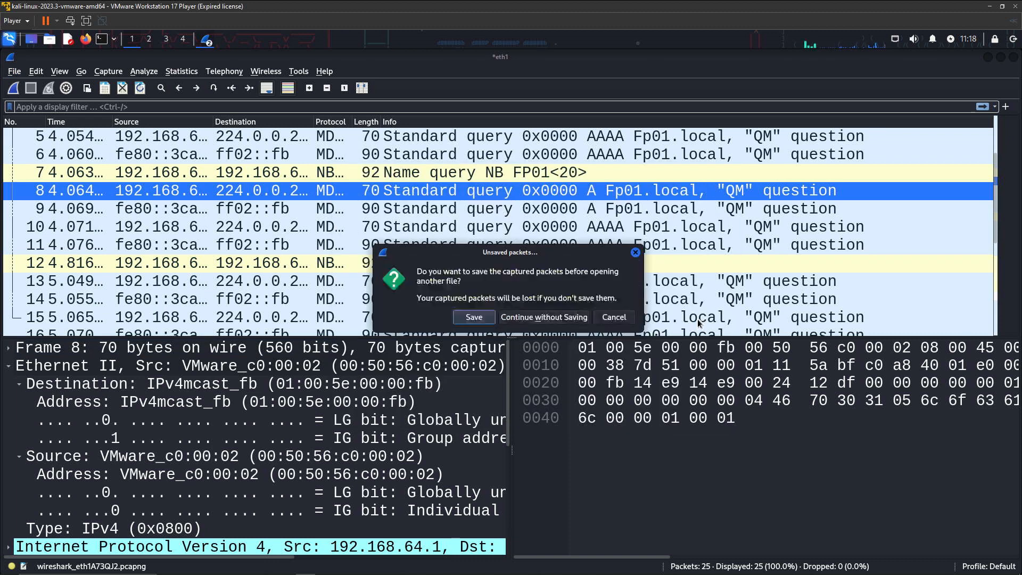
left_click(524, 318)
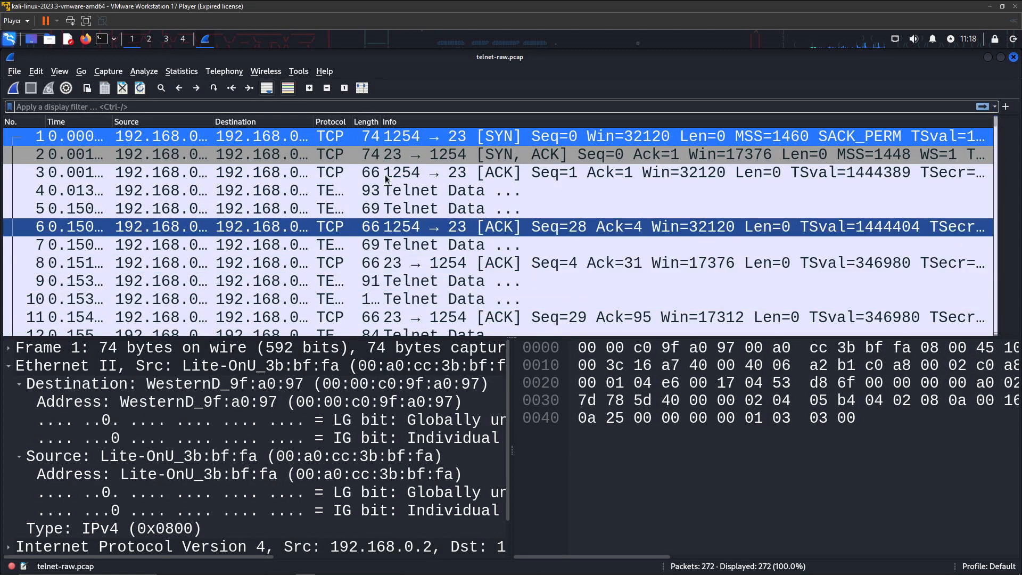
left_click(327, 88)
left_click(327, 88)
left_click(327, 88)
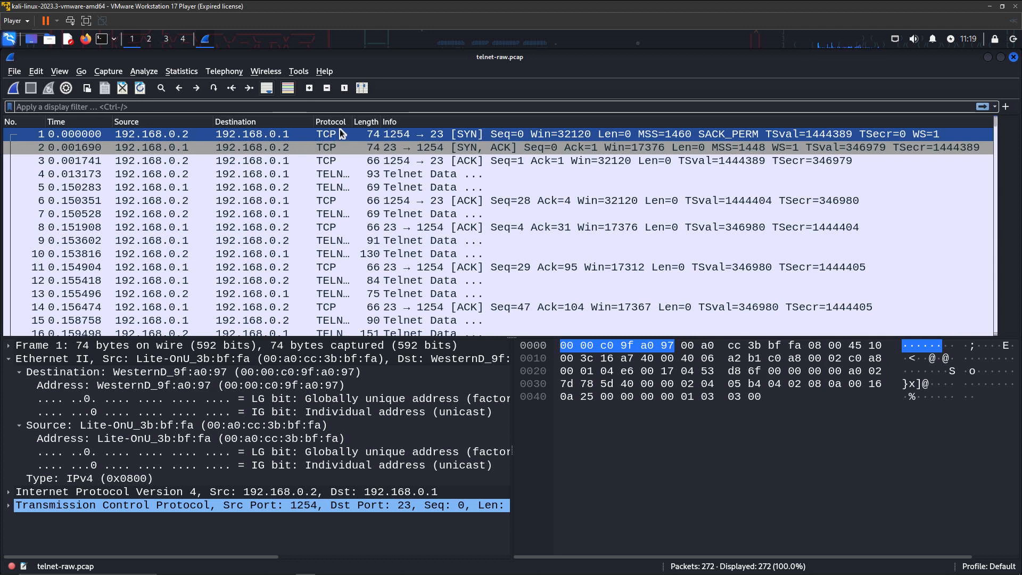
left_click(471, 160, "ctrl")
left_click(471, 162, "ctrl")
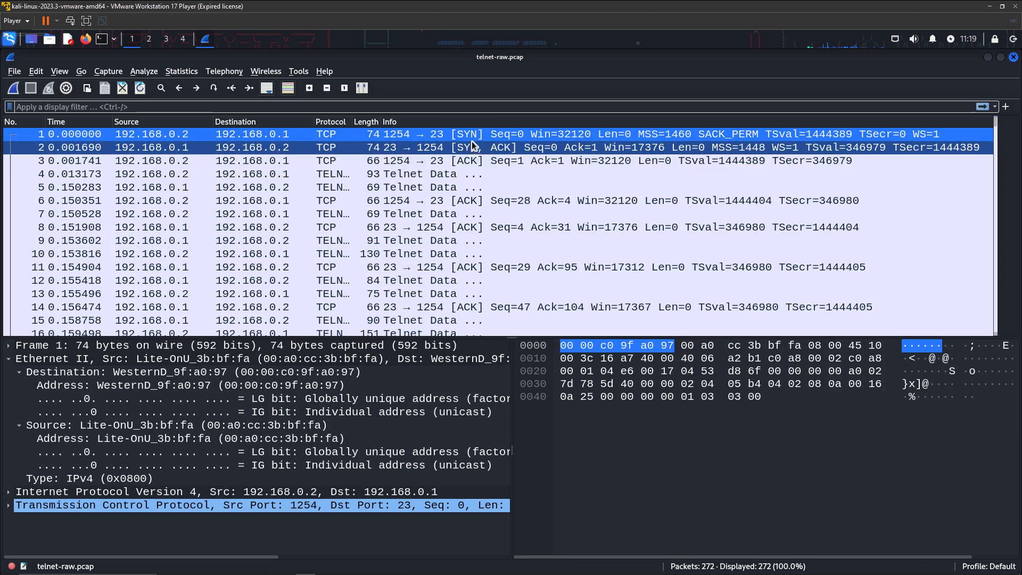
left_click(464, 136)
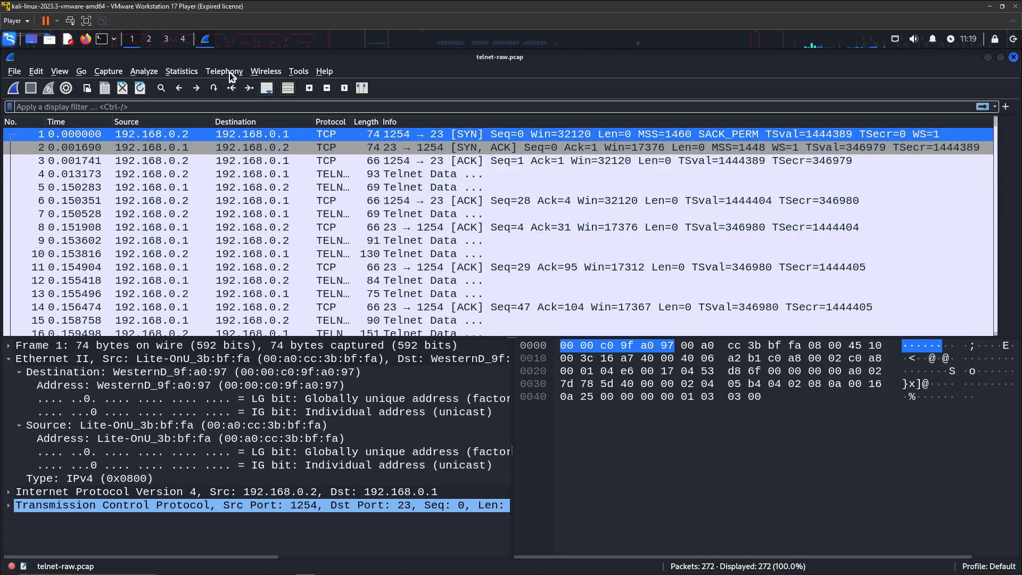
left_click(330, 88)
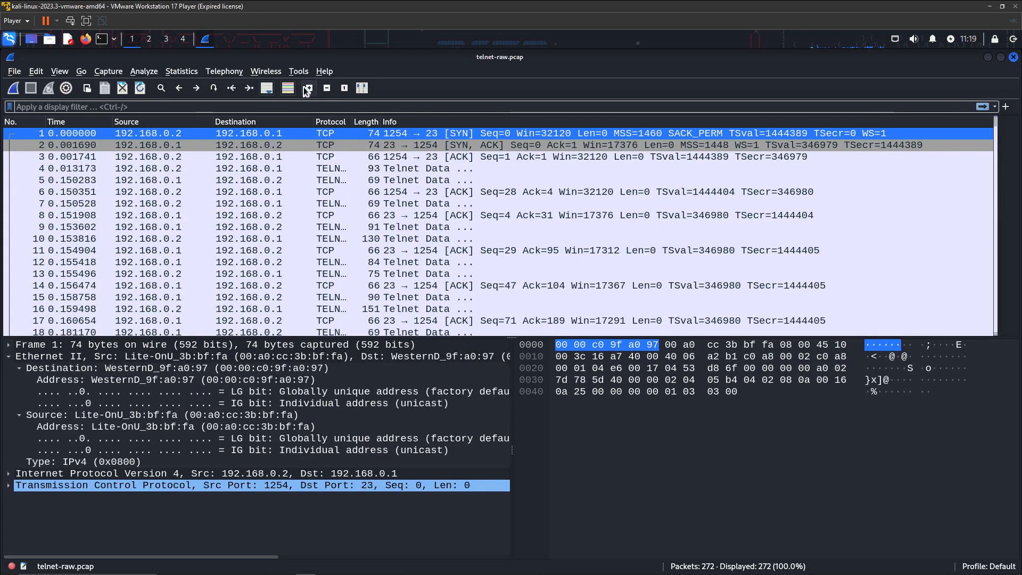
left_click(309, 88)
left_click(309, 88)
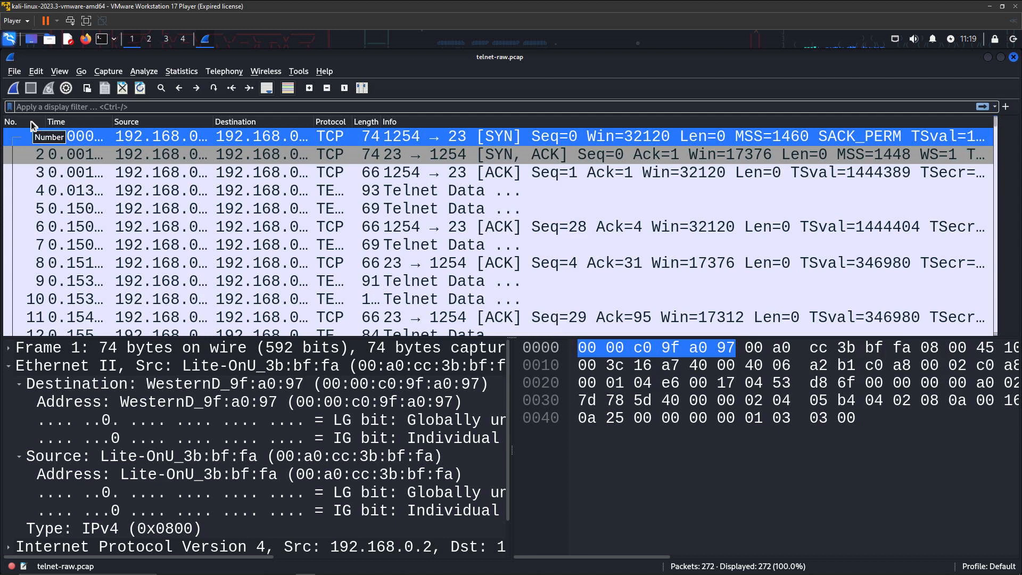
Resize the Time, No., Length and Protocol columns so full timestamps and TELNET labels show
left_click_drag(112, 121, 156, 121)
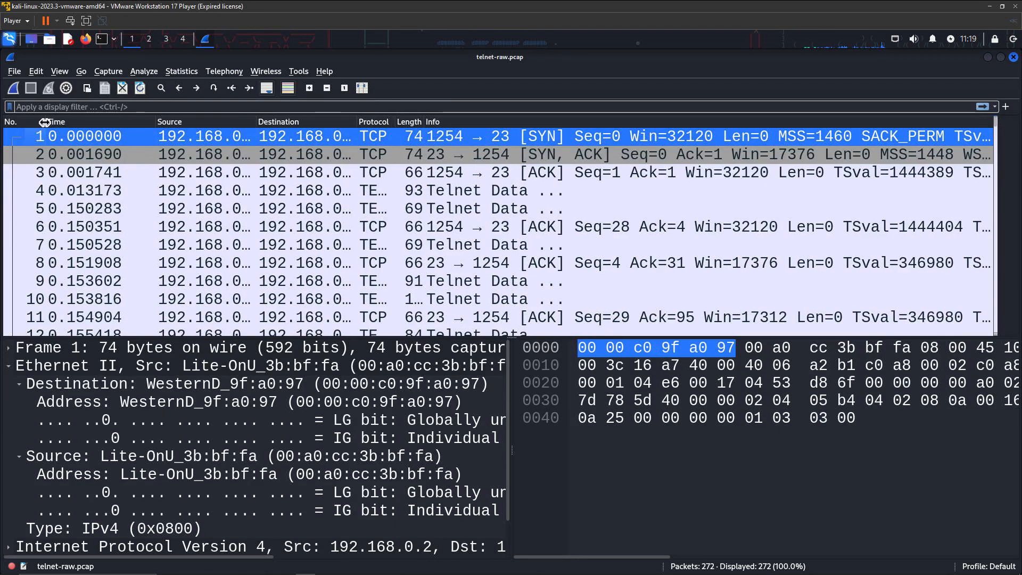
left_click_drag(45, 121, 40, 121)
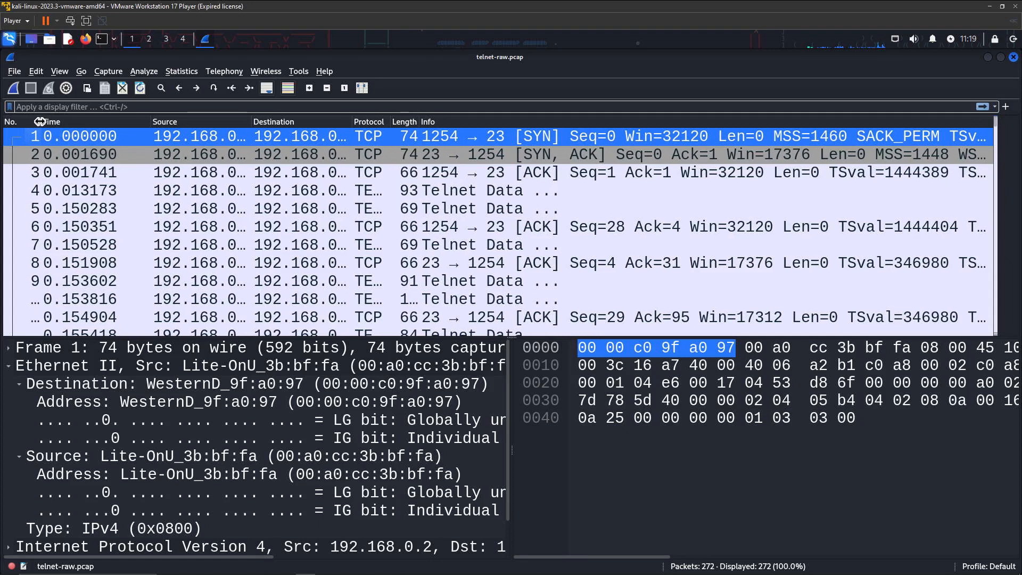
left_click_drag(255, 120, 247, 120)
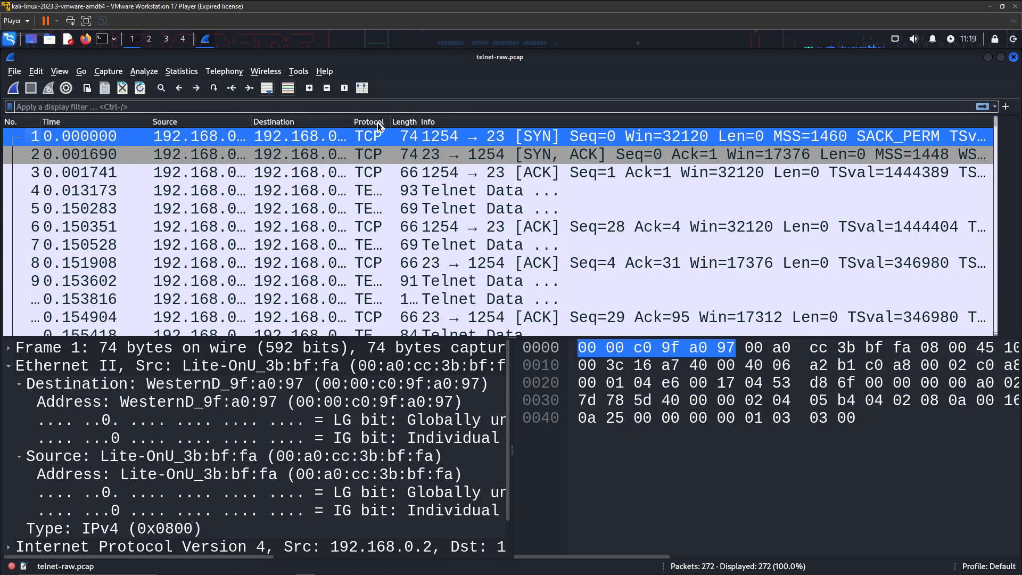
left_click_drag(417, 121, 465, 123)
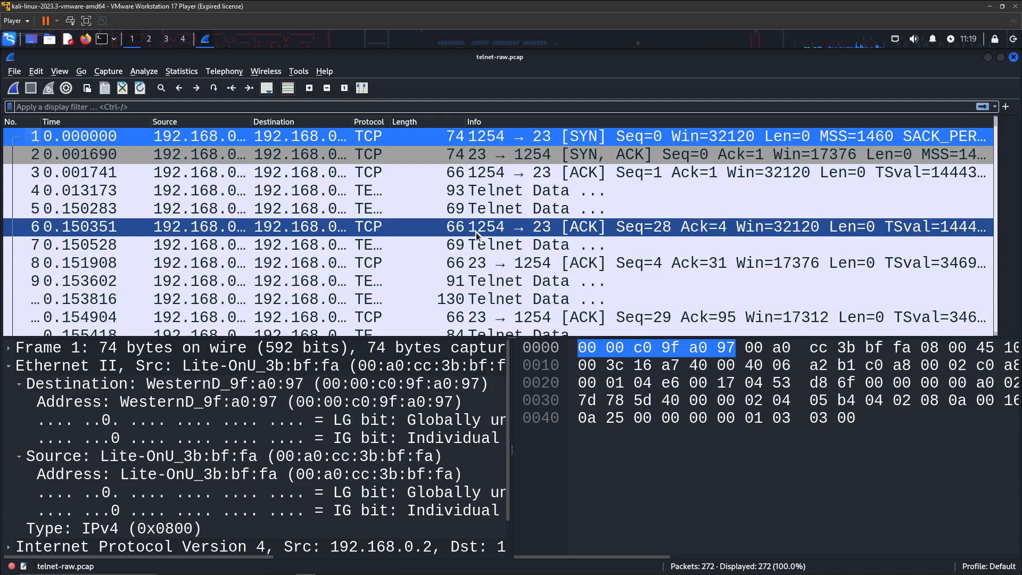
scroll(444, 289, "down", 1)
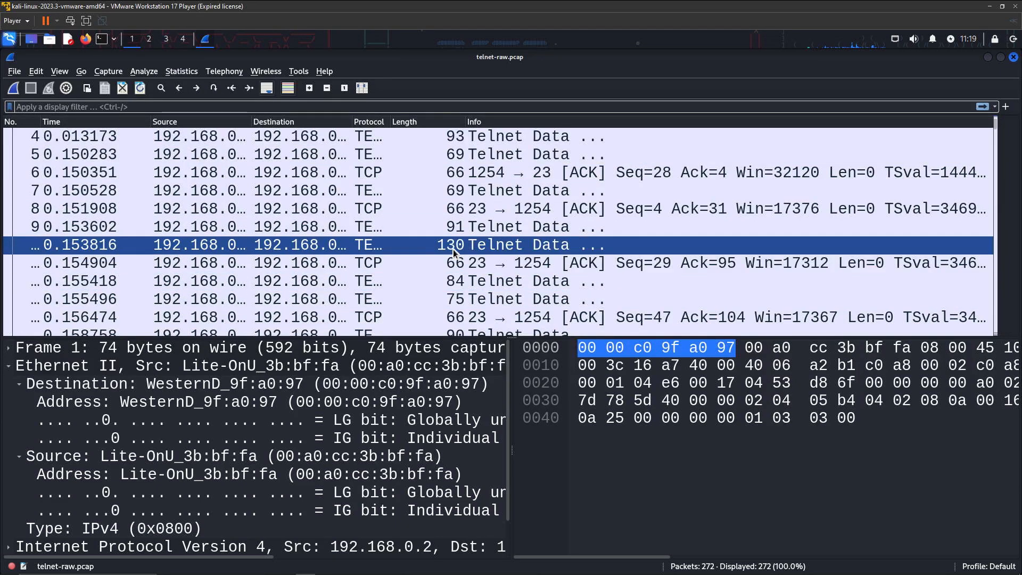
left_click_drag(392, 123, 432, 123)
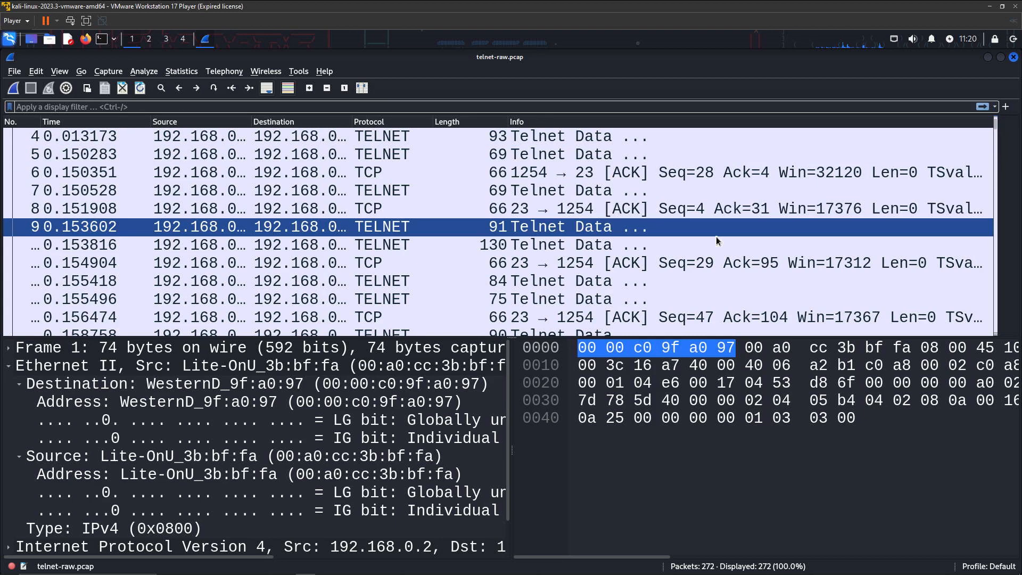
scroll(709, 263, "down", 1)
scroll(708, 261, "down", 1)
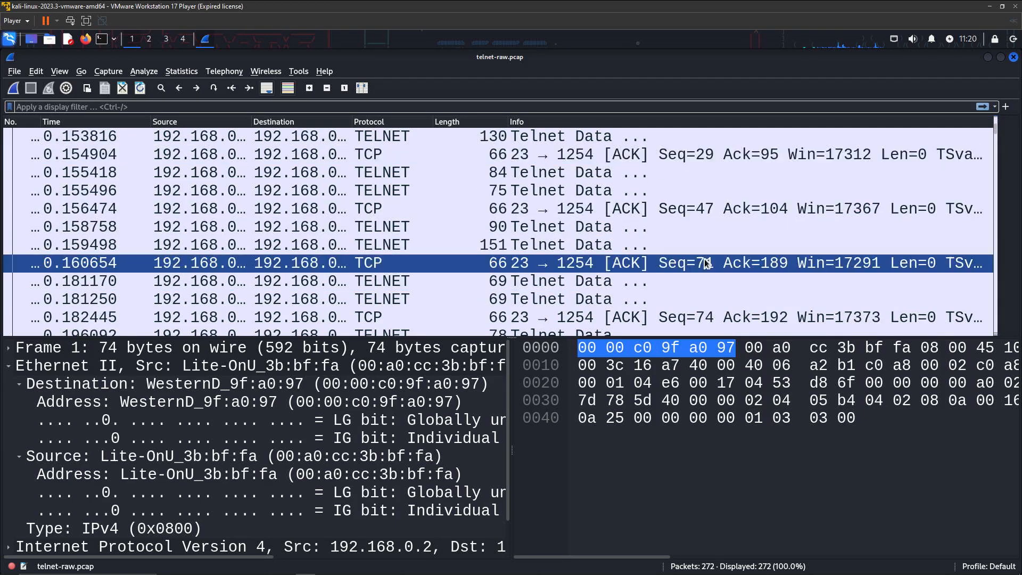
scroll(703, 263, "up", 2)
scroll(694, 265, "up", 1)
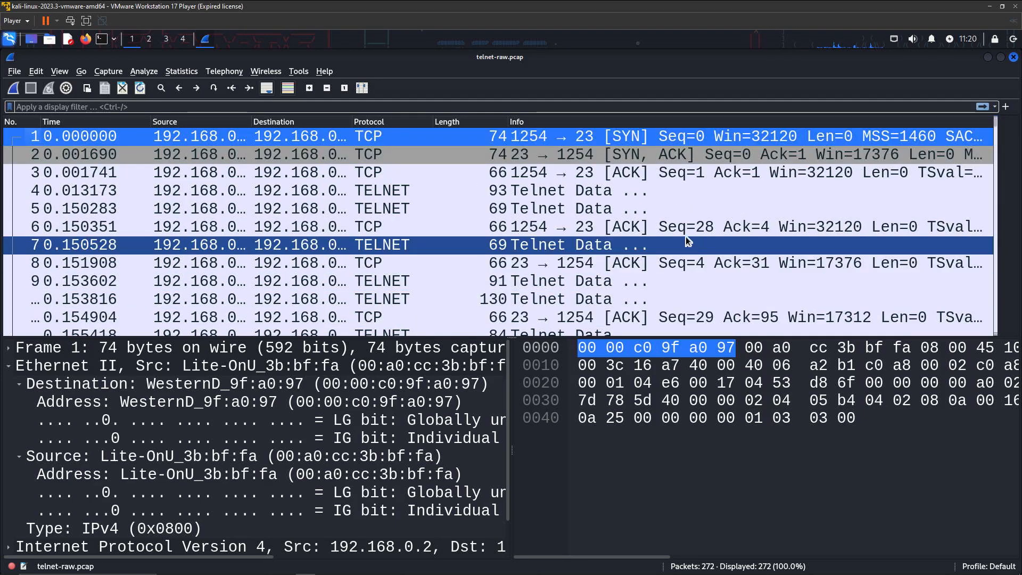
Follow the TCP stream of packet 1 to view the telnet conversation
right_click(410, 136)
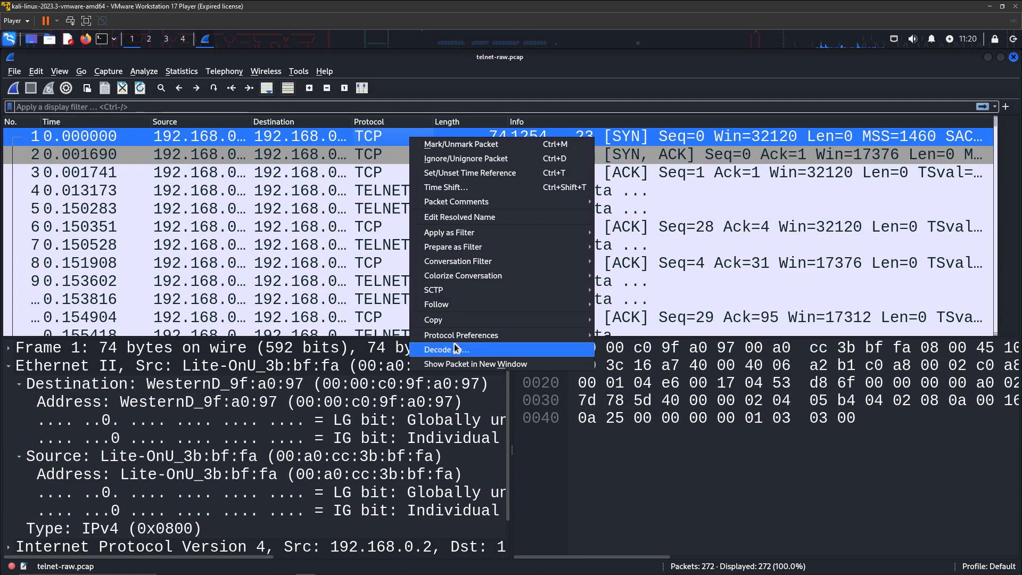
mouse_move(444, 304)
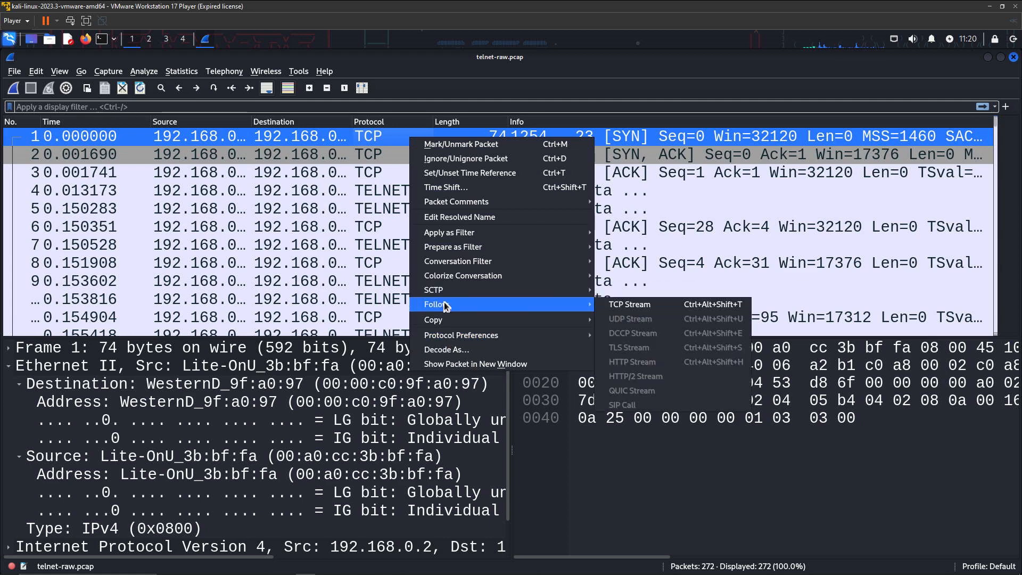
left_click(617, 304)
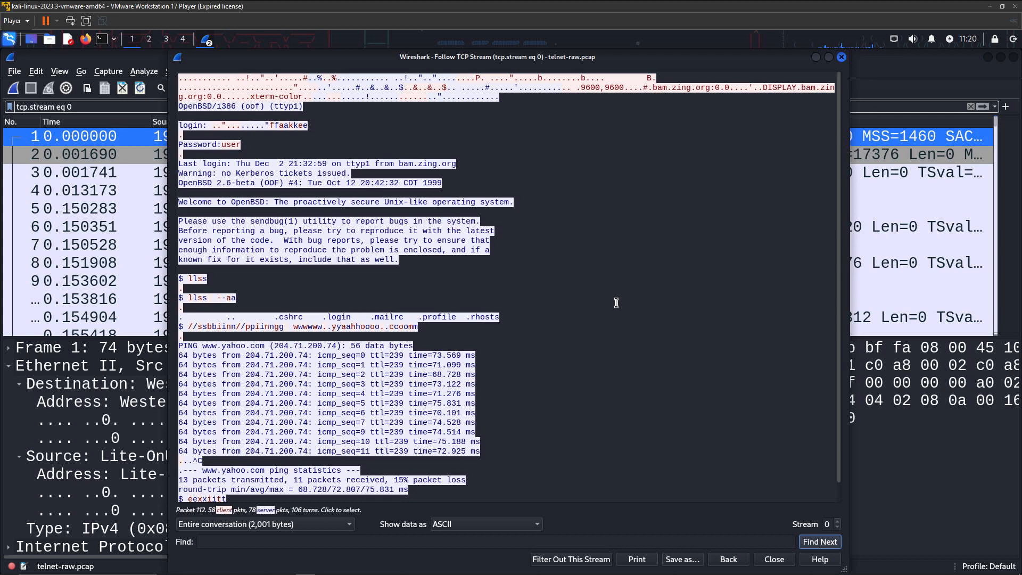
left_click_drag(381, 61, 386, 67)
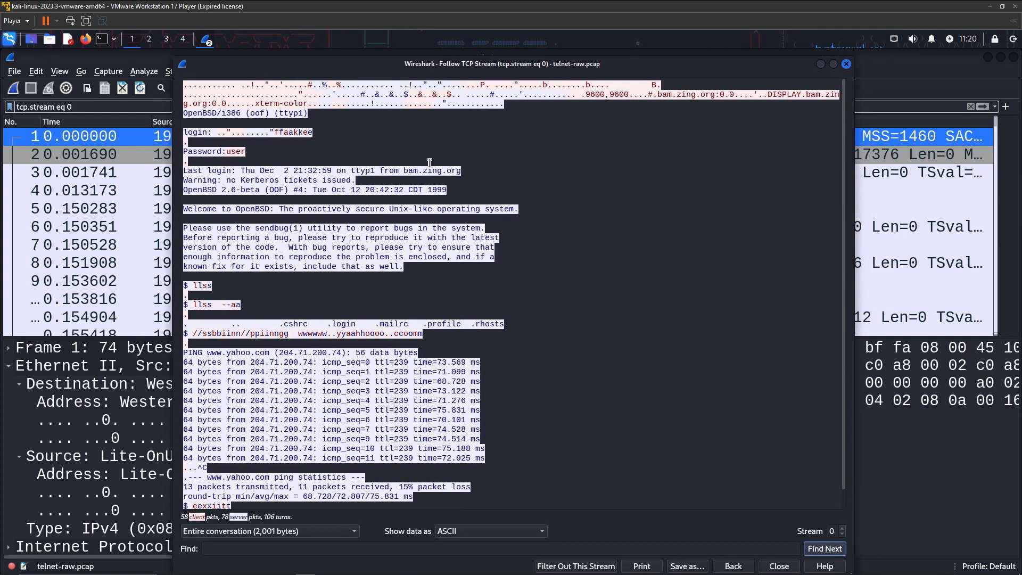
Enlarge the followed stream's text with Ctrl+scroll for easier reading
key("ctrl+f")
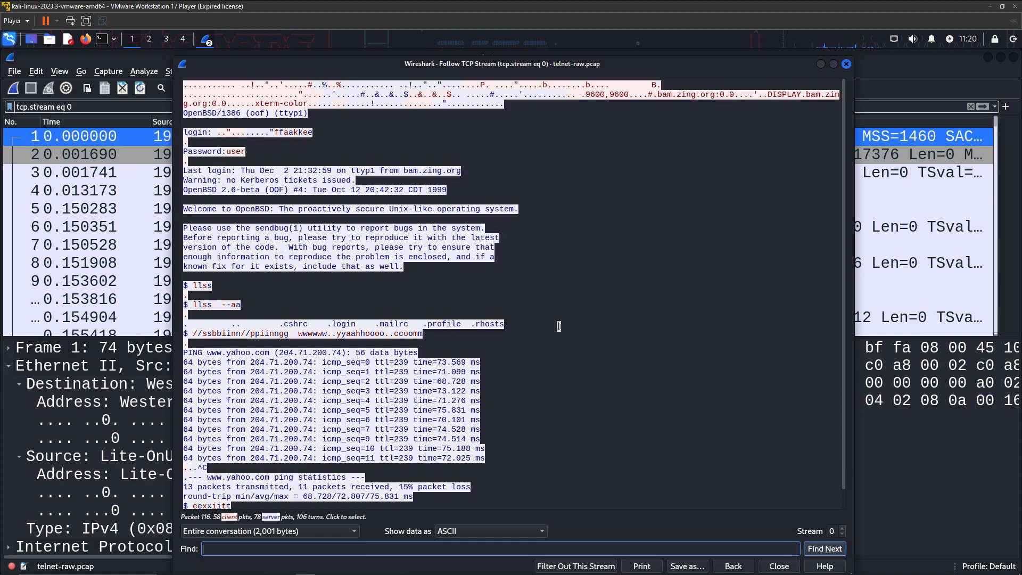
scroll(546, 325, "up", 1)
scroll(546, 325, "down", 2)
scroll(546, 325, "up", 3)
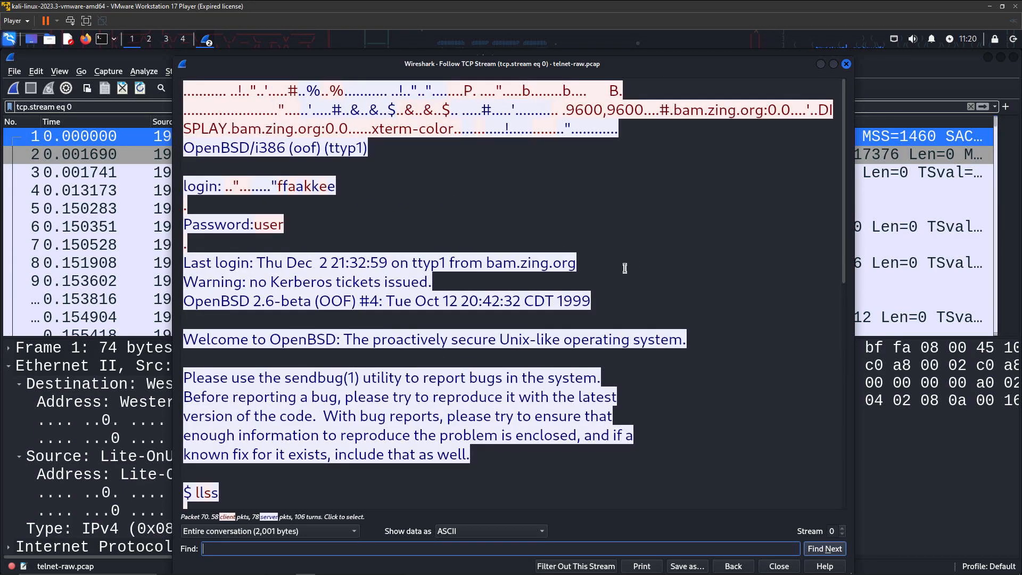
scroll(626, 268, "up", 1)
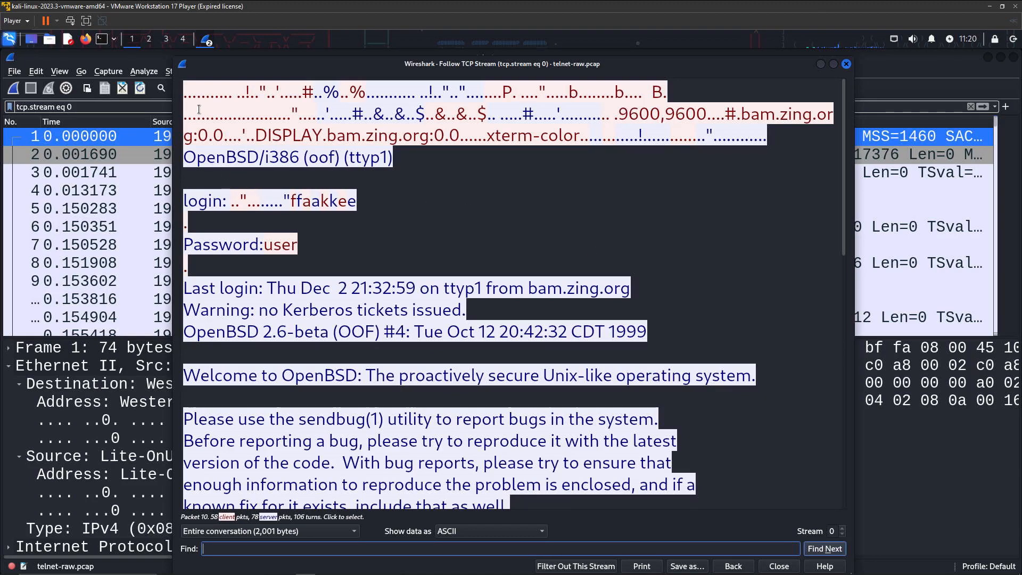
Click and highlight the echoed login name characters to locate their packets (10, 36, 40)
left_click(186, 122)
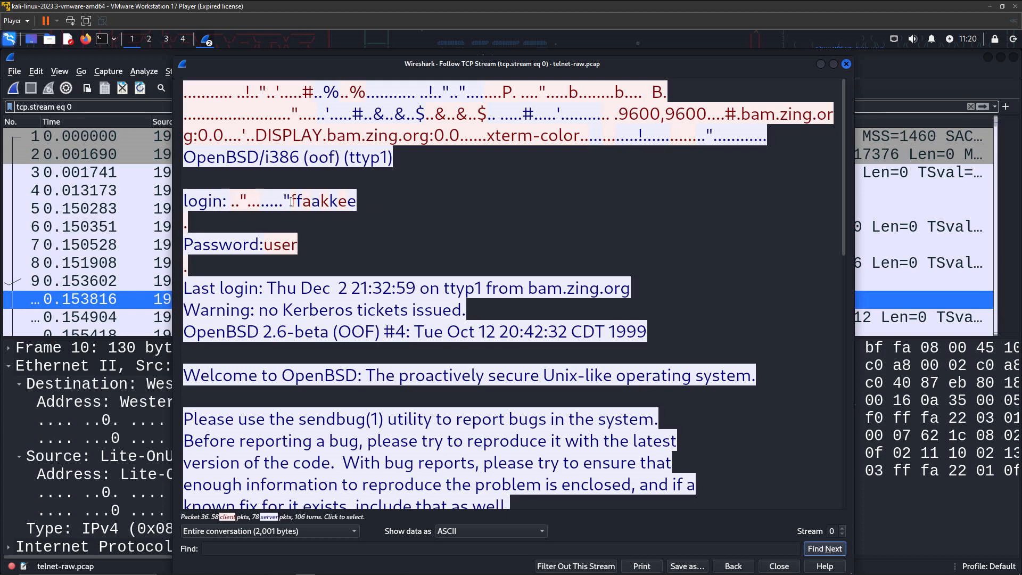
left_click_drag(291, 201, 358, 202)
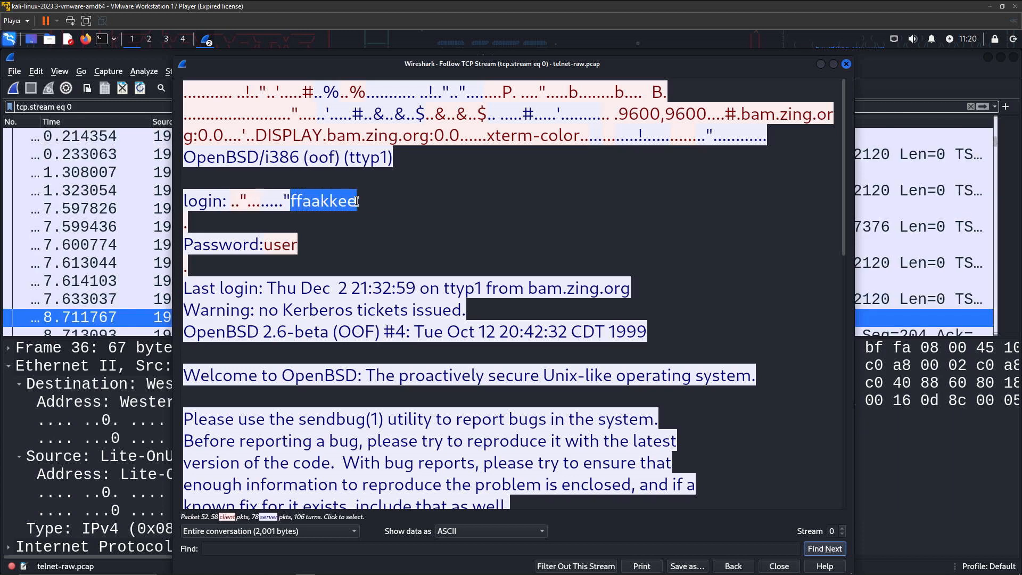
left_click(328, 220)
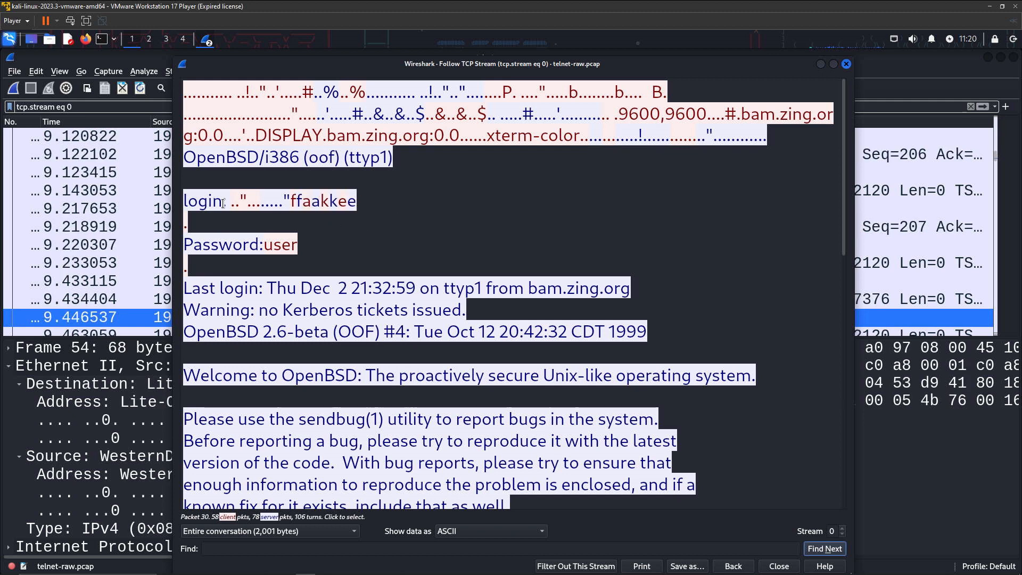
left_click(289, 200)
mouse_move(289, 200)
left_mouse_down()
mouse_move(351, 207)
mouse_move(295, 203)
left_mouse_up()
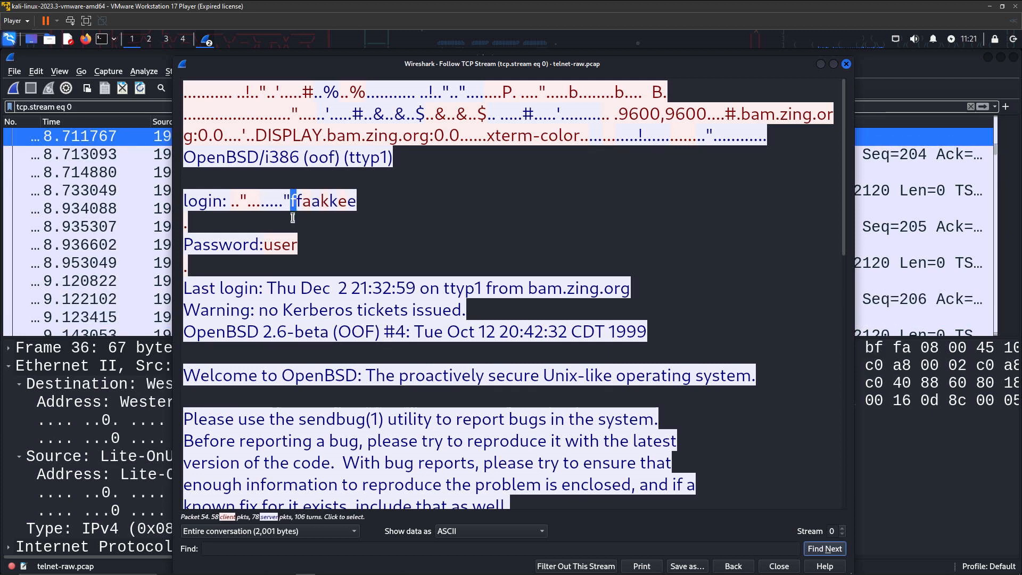
left_click(301, 202)
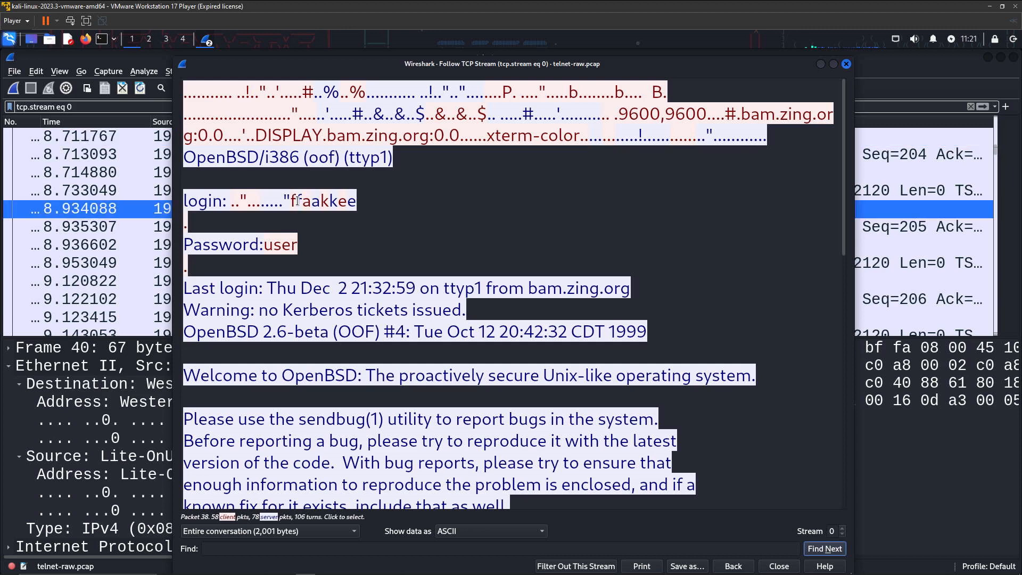
left_click_drag(297, 201, 300, 201)
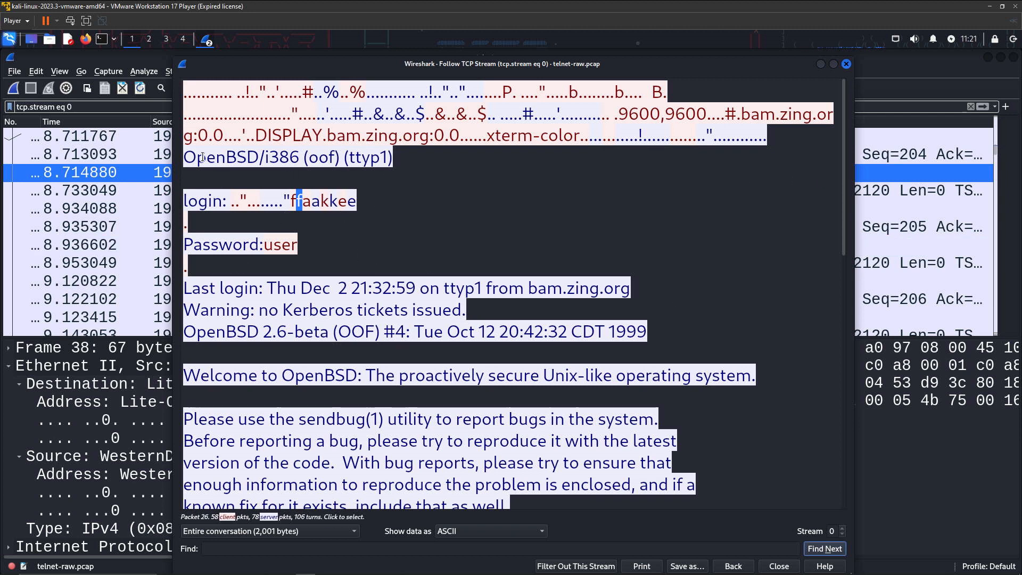
Locate the packets carrying bam.zing.org, the Password: prompt and the typed password
left_click(541, 290)
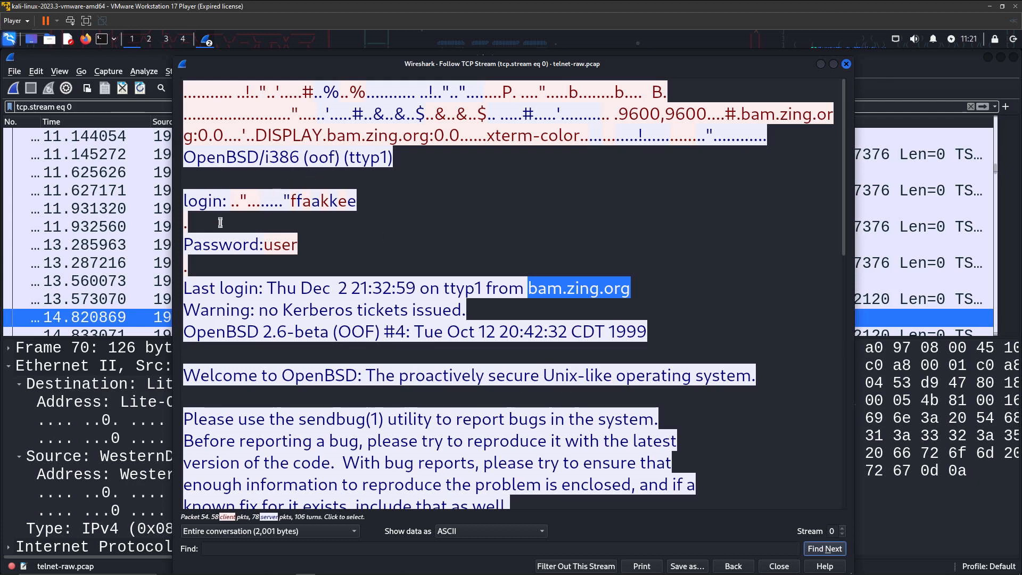
left_click(184, 246)
left_click(266, 246)
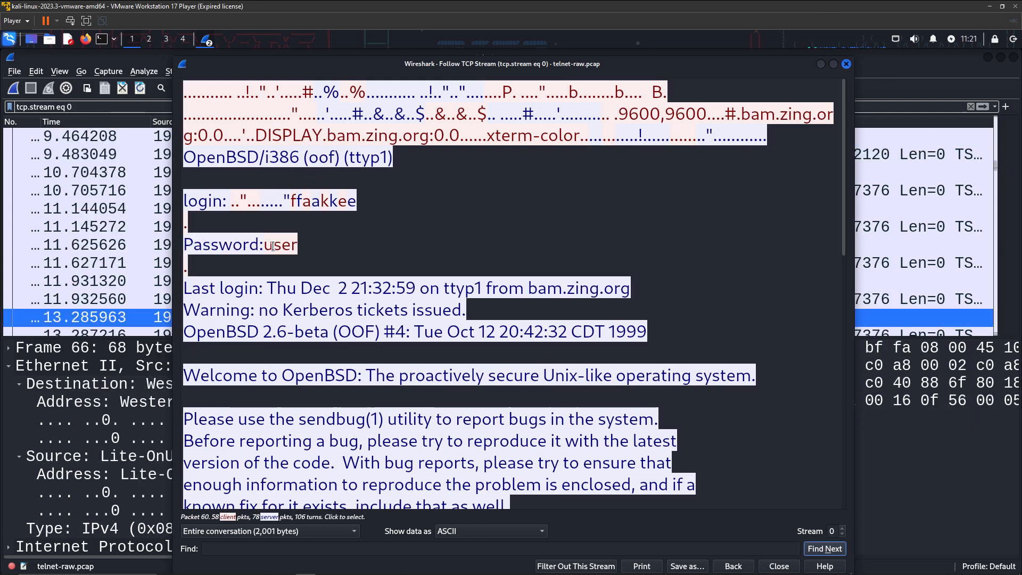
left_click_drag(267, 246, 298, 246)
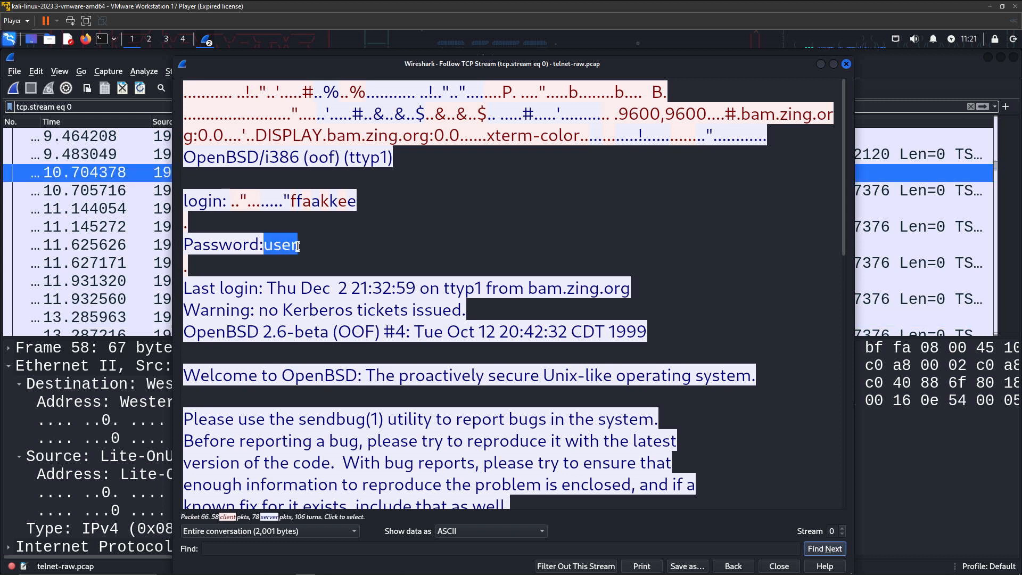
left_click(380, 244)
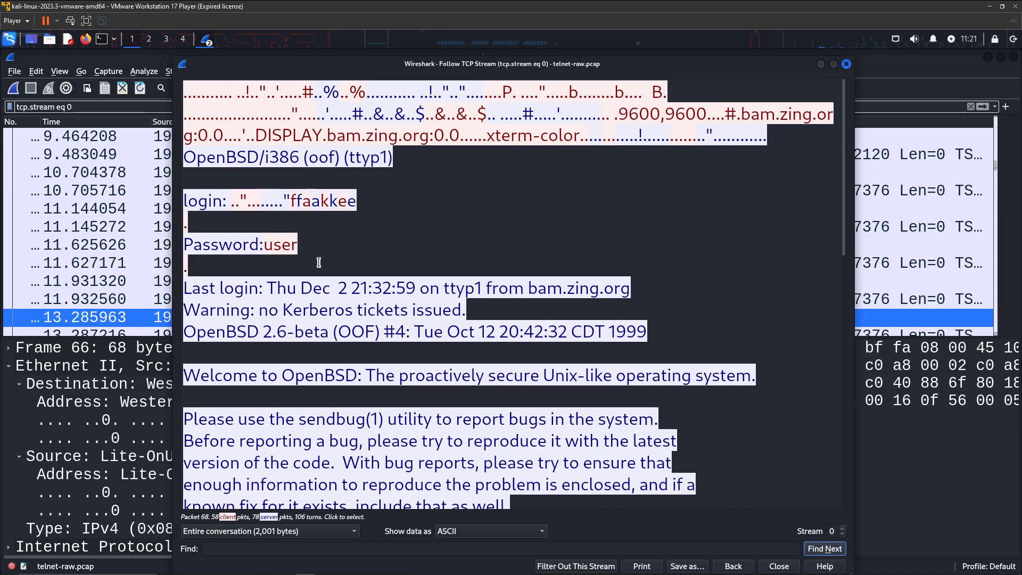
Scroll past the ping output and highlight 'eexxiitt' to find its packet, frame 249
scroll(319, 262, "down", 6)
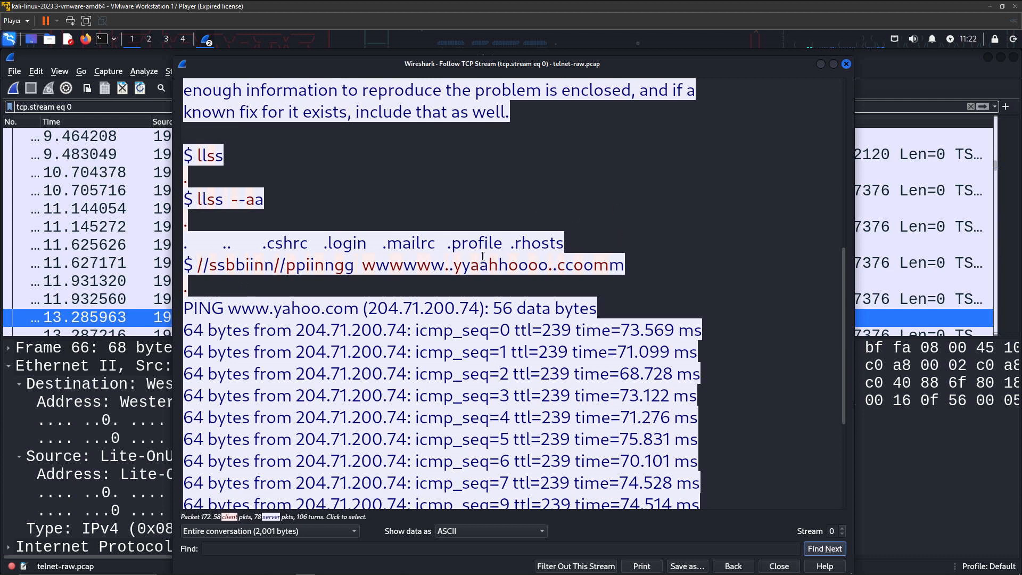
scroll(235, 279, "down", 1)
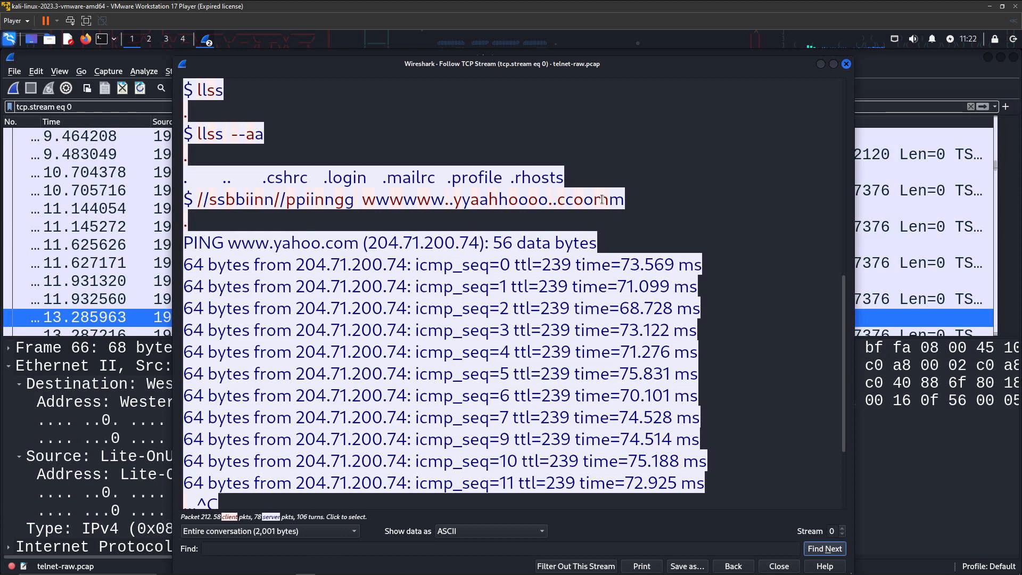
scroll(232, 240, "down", 1)
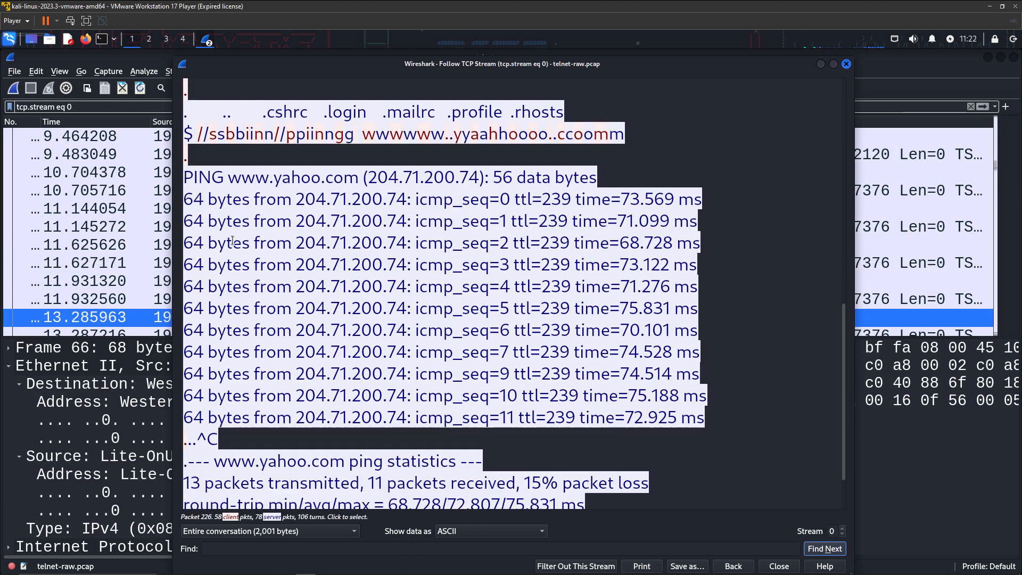
scroll(233, 241, "down", 1)
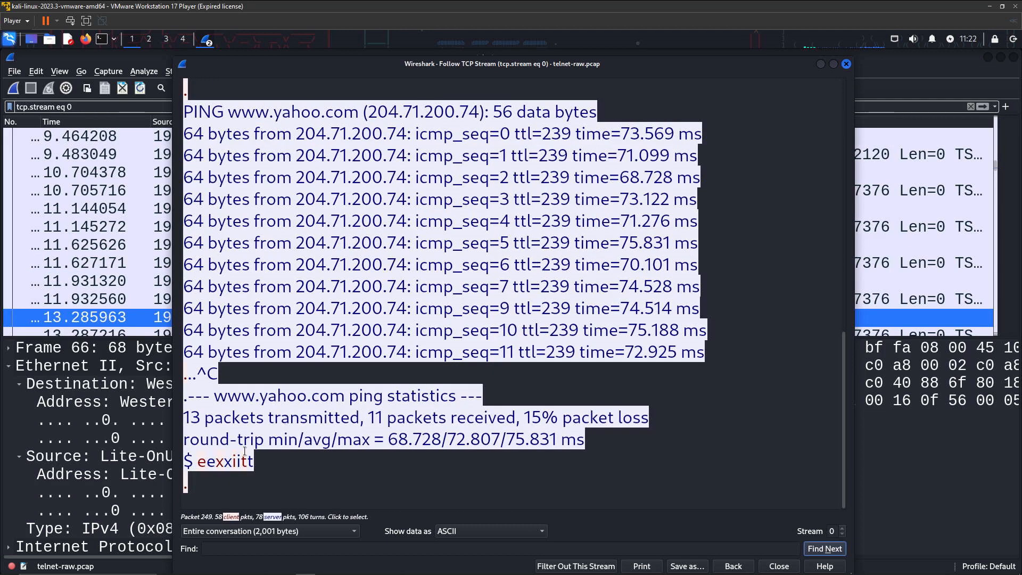
left_click_drag(195, 464, 265, 465)
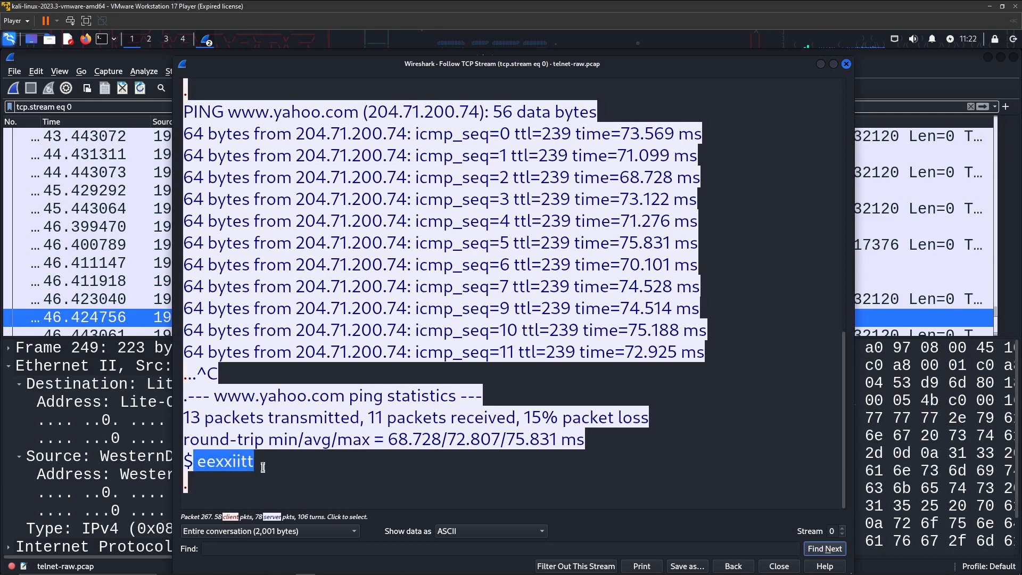
left_click(383, 481)
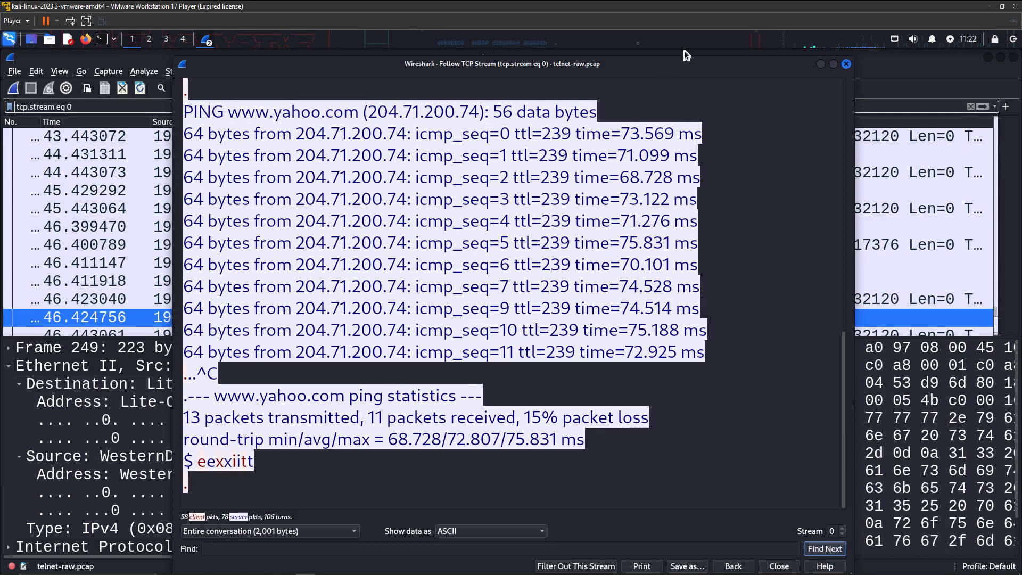
Close the Follow TCP Stream window and inspect frame 249's MAC address and LG bit fields
left_click(846, 64)
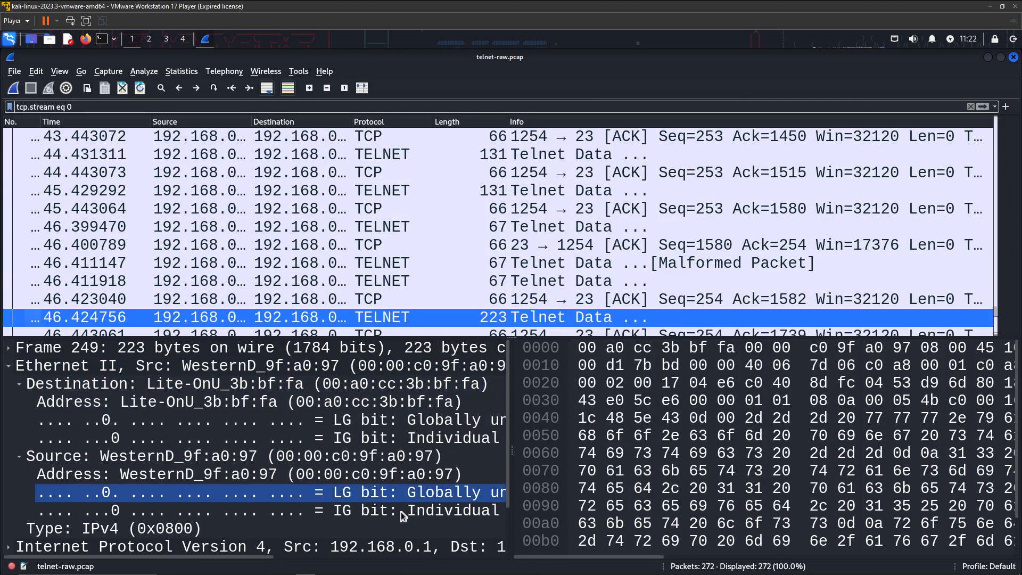
left_click(356, 412)
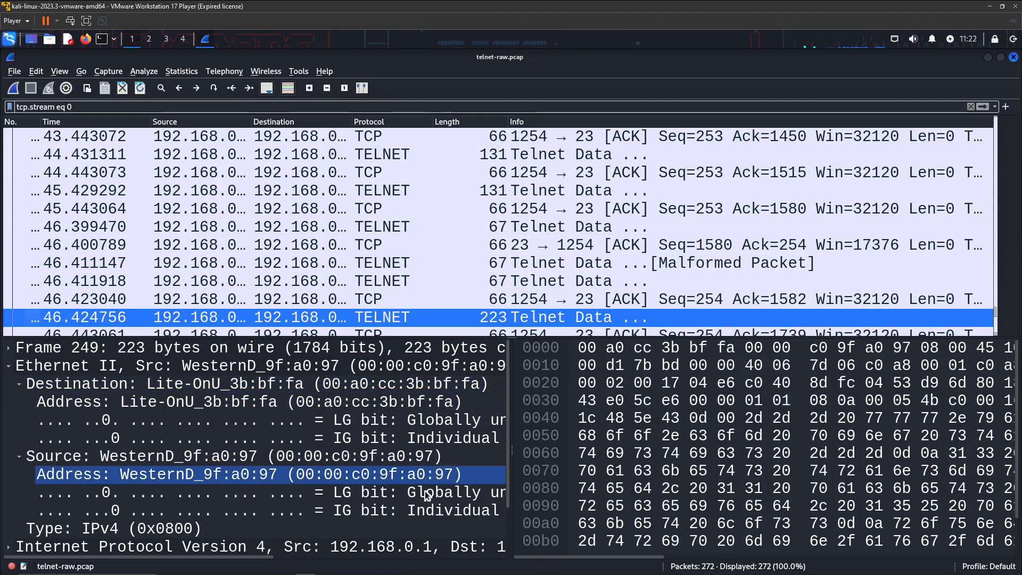
left_click(458, 476)
left_click(456, 492)
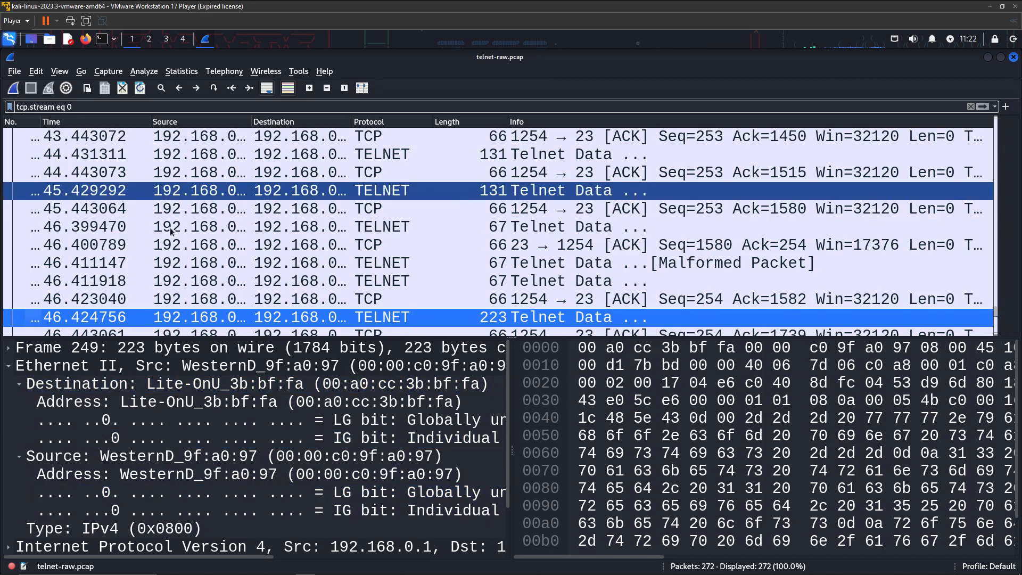
left_click(279, 351)
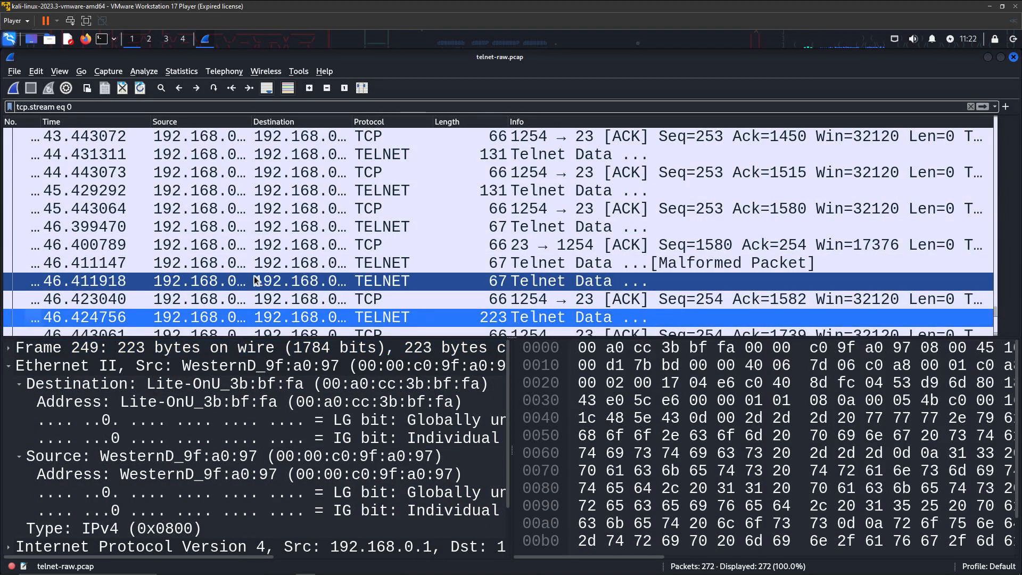
Scroll to the top and inspect packet 1's Ethernet header, the connection's opening SYN
scroll(384, 244, "up", 6)
scroll(384, 244, "up", 5)
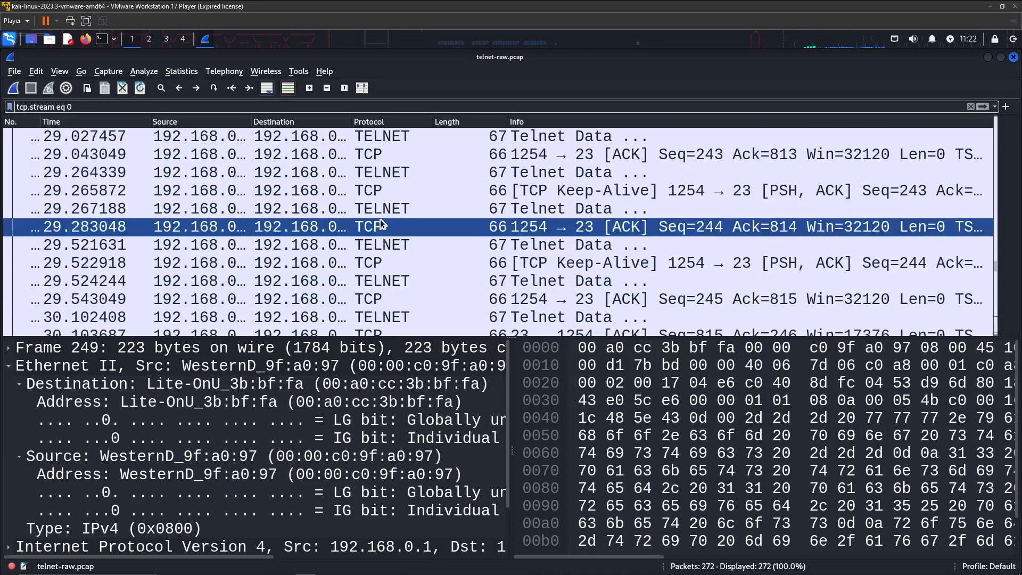
left_click(381, 192)
scroll(382, 191, "up", 4)
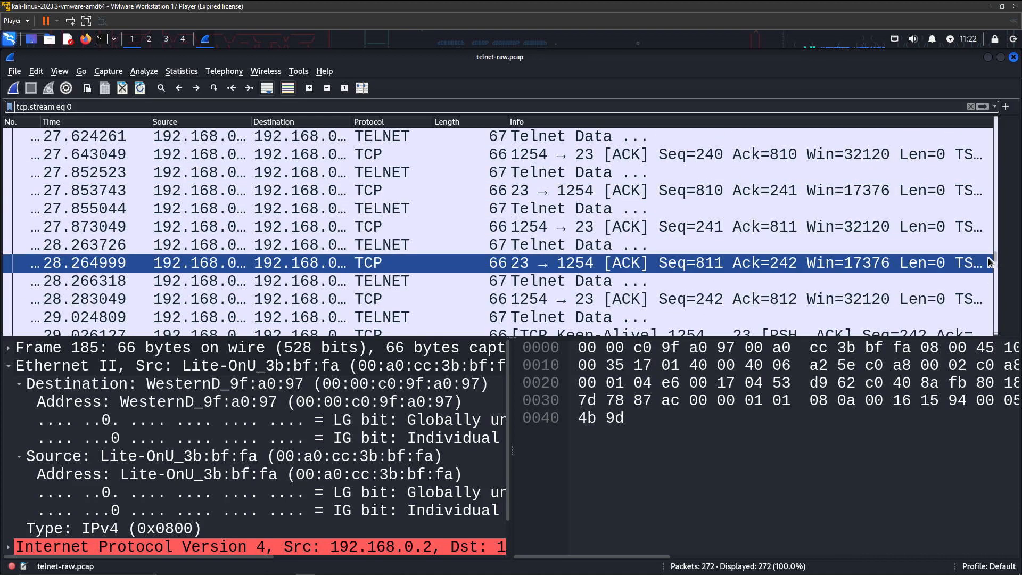
left_click_drag(995, 260, 994, 122)
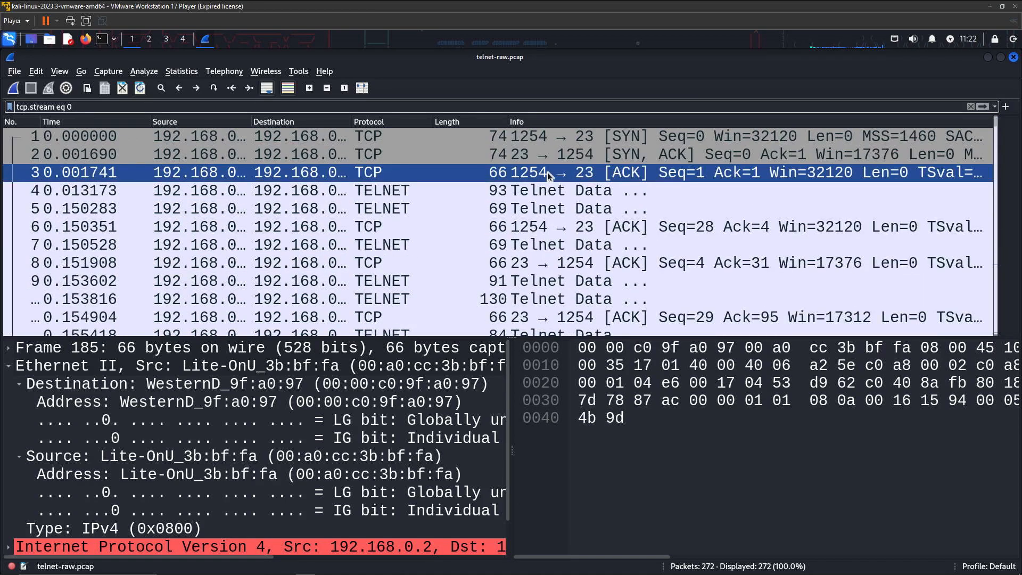
left_click(545, 151)
left_click(549, 139)
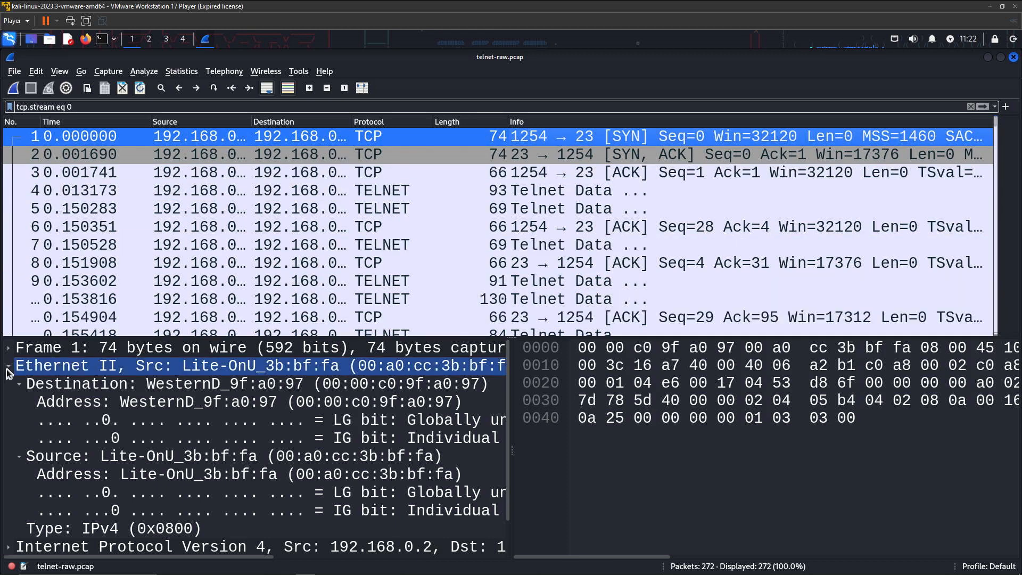
left_click(94, 387)
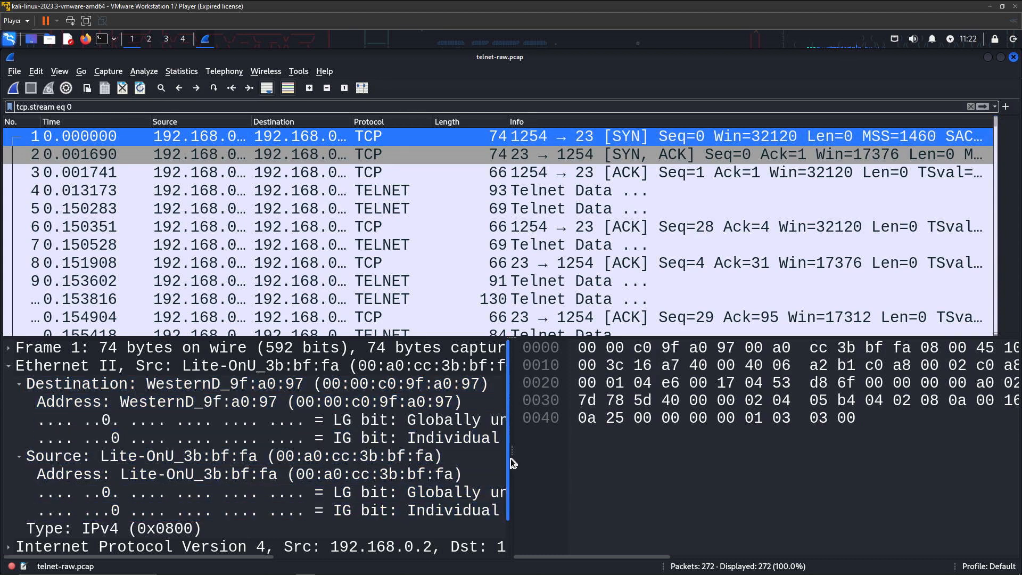
left_click_drag(510, 455, 513, 490)
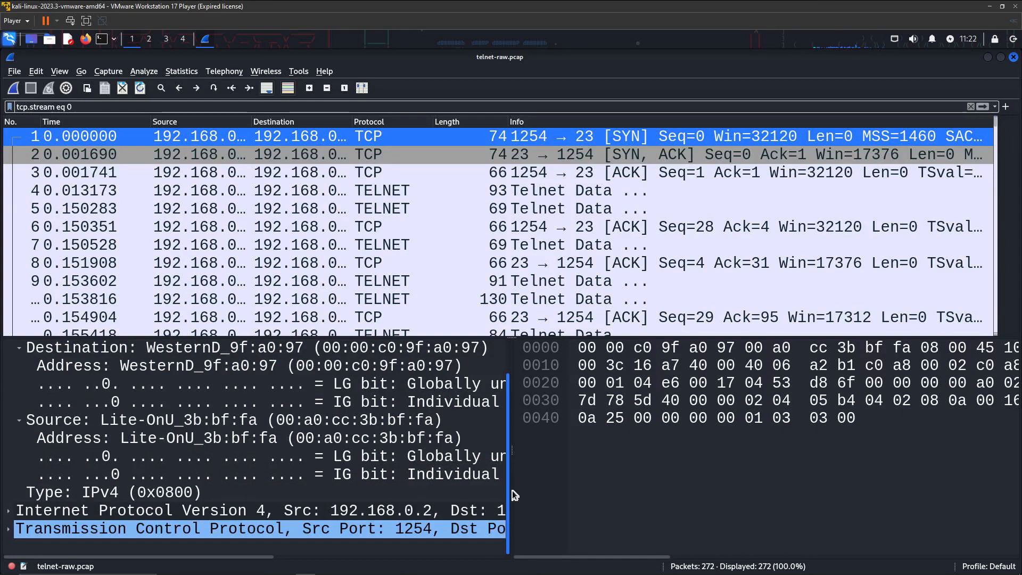
Expand packet 1's IPv4 header showing TTL 64, Don't fragment and Identification 0x16a7
left_click(9, 513)
scroll(168, 497, "down", 1)
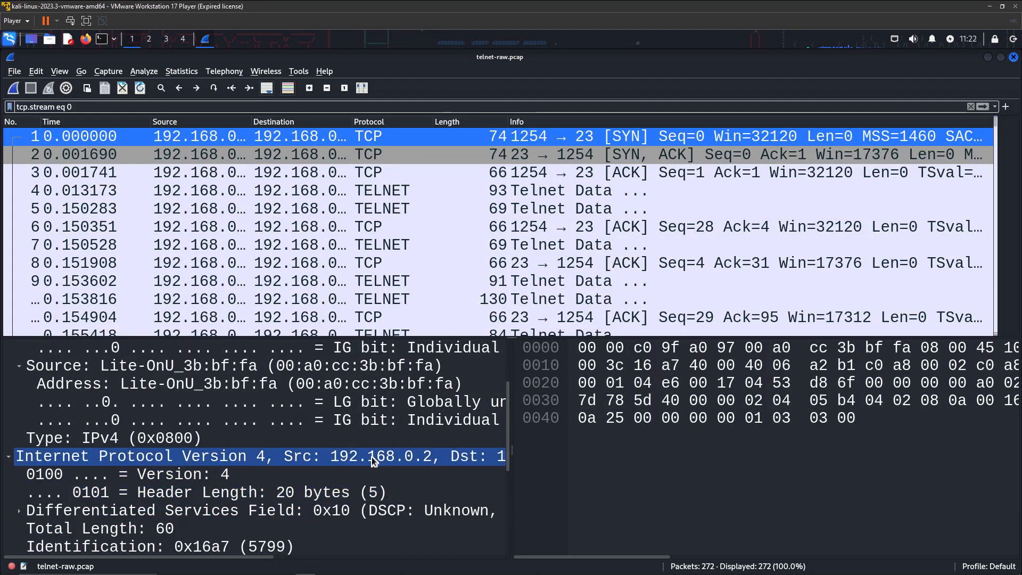
left_click_drag(255, 557, 383, 558)
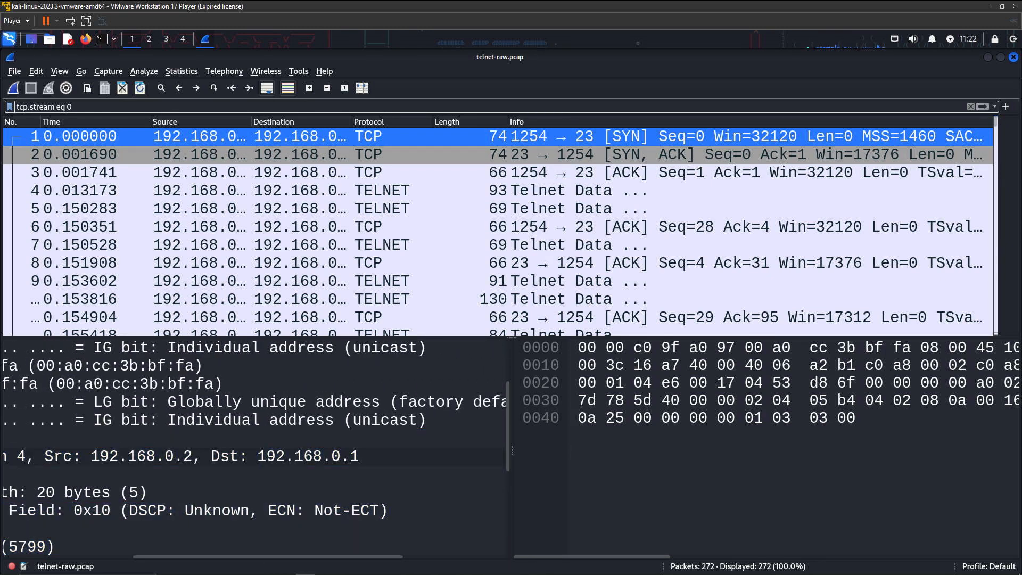
left_click_drag(271, 561, 138, 559)
scroll(117, 536, "down", 4)
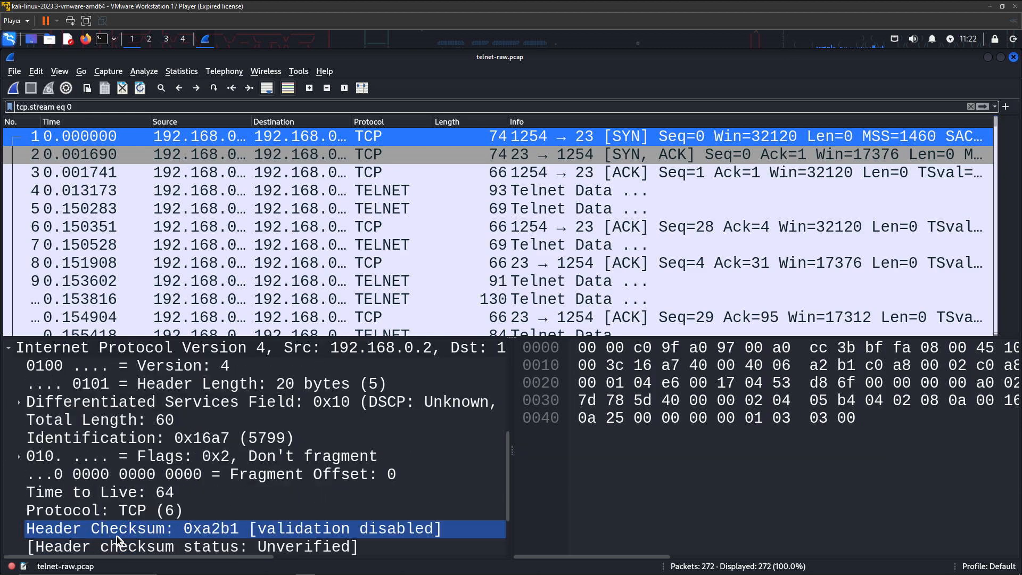
Expand the TCP header and select its Next Sequence Number field
left_click(9, 529)
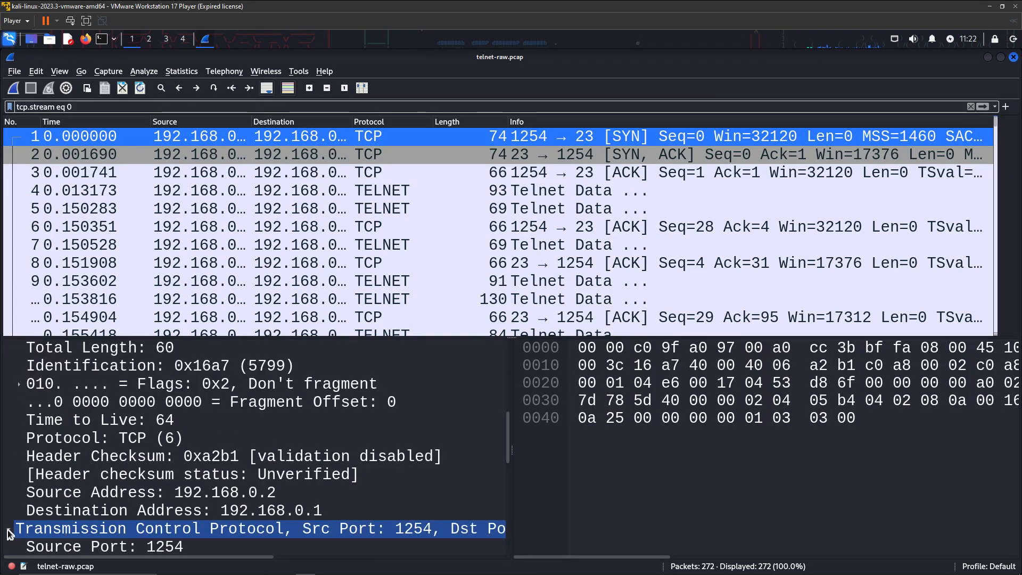
scroll(197, 490, "down", 3)
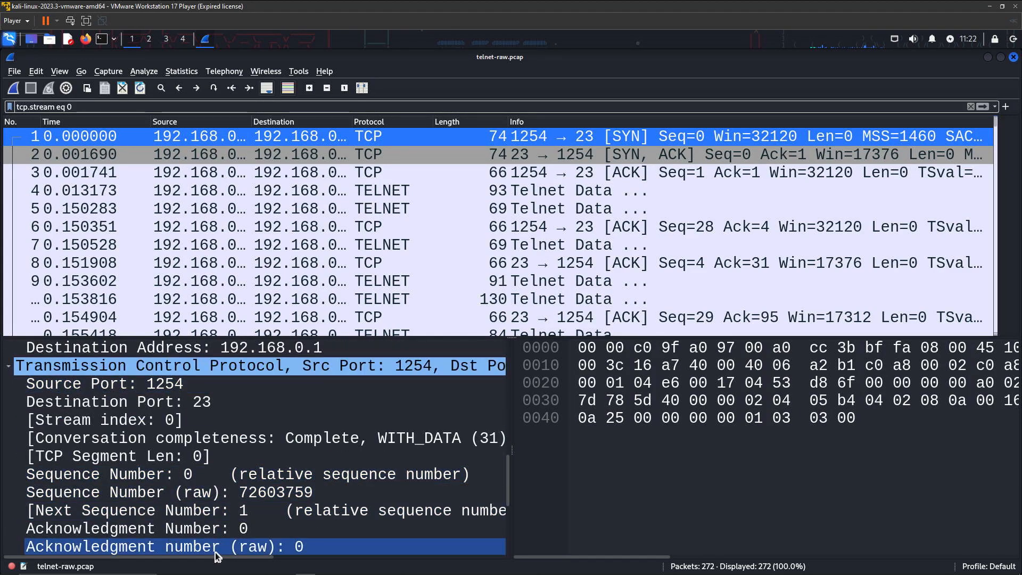
left_click_drag(219, 562, 359, 553)
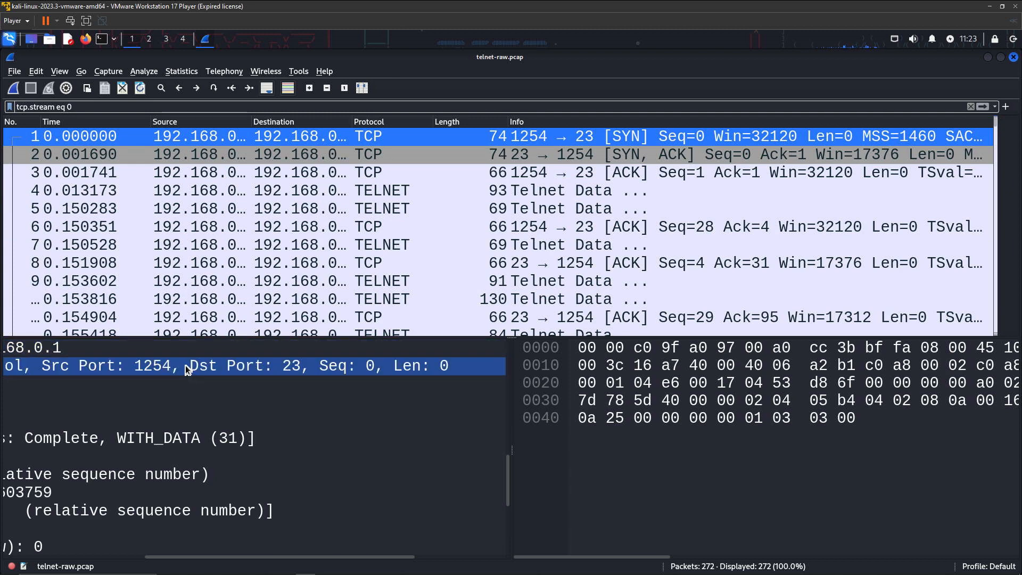
mouse_move(226, 556)
left_click_drag(226, 558, 43, 542)
left_click(66, 511)
scroll(67, 511, "down", 3)
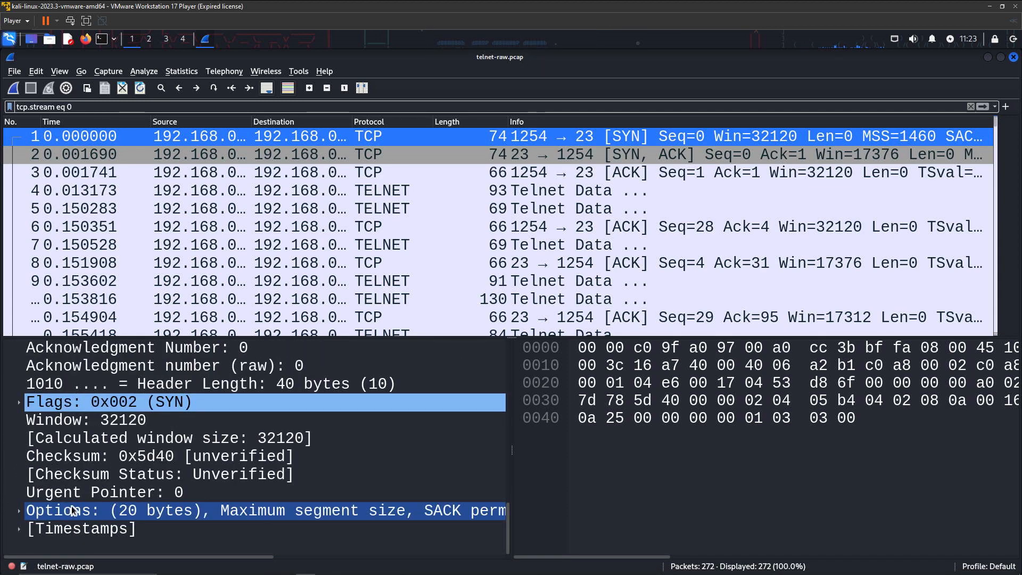
Expand the TCP [Timestamps] section and scroll through the header fields
left_click(20, 530)
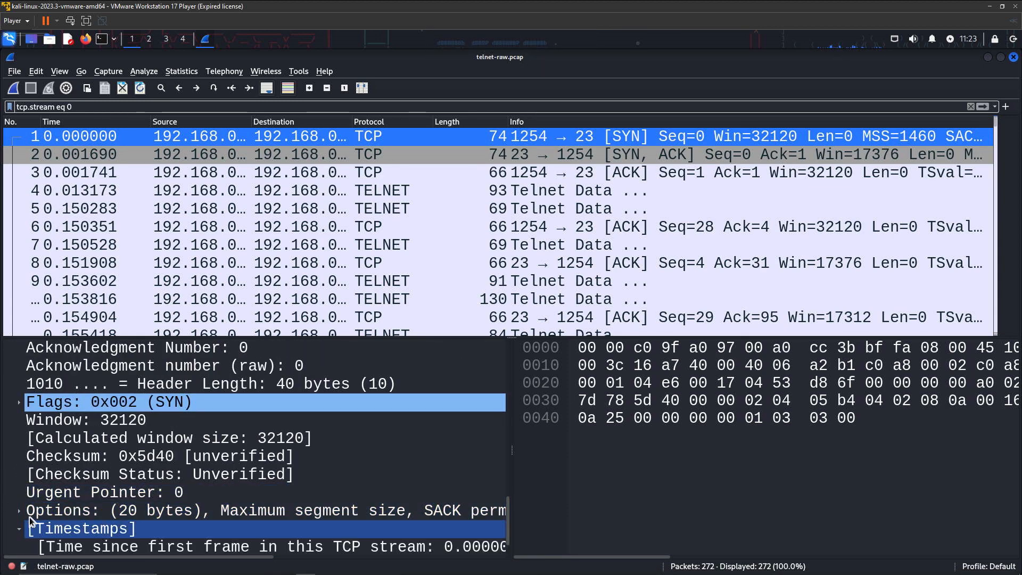
mouse_move(189, 557)
left_mouse_down()
mouse_move(322, 559)
mouse_move(184, 558)
left_mouse_up()
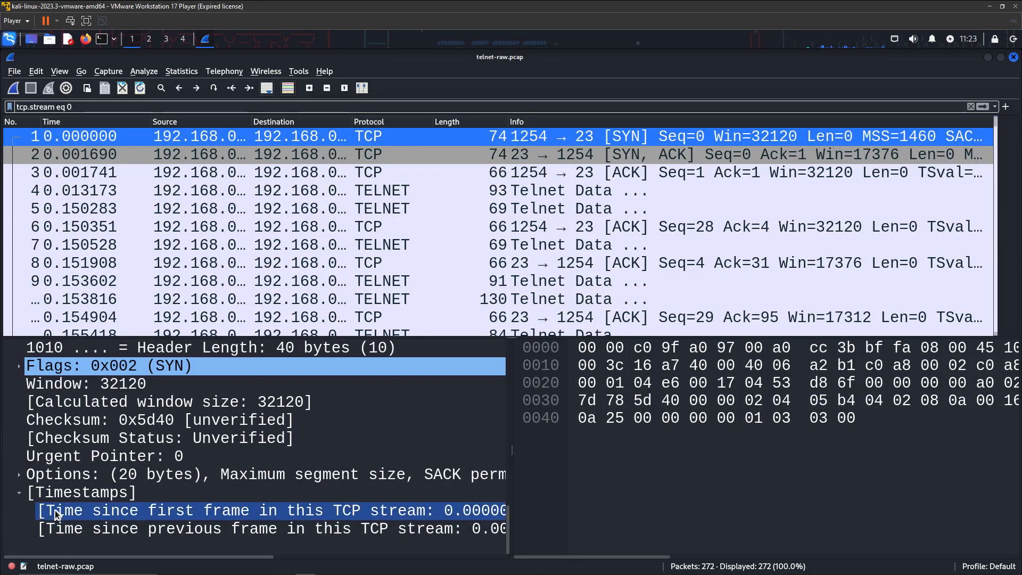
scroll(52, 488, "up", 5)
scroll(93, 459, "up", 3)
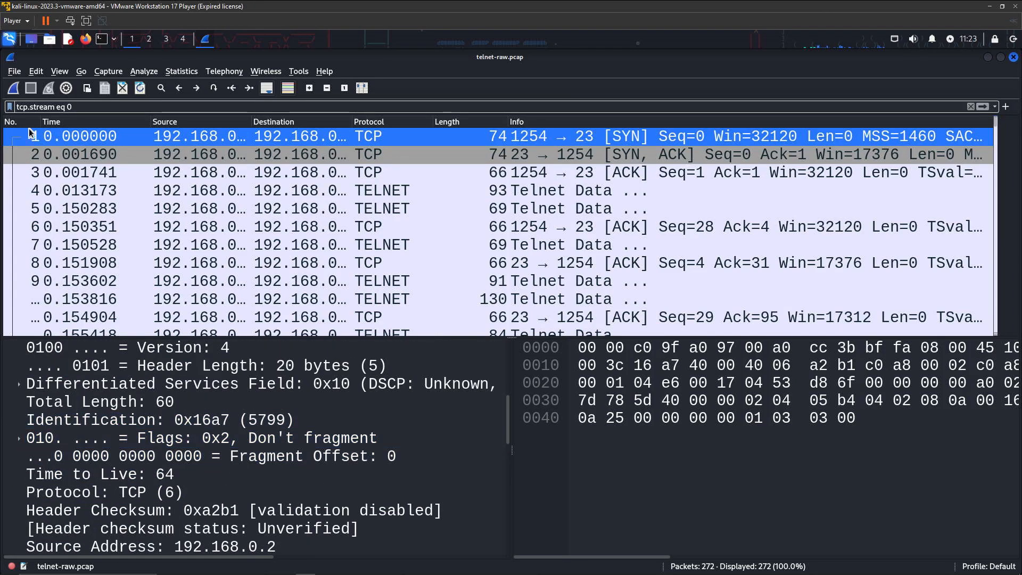
scroll(121, 194, "down", 2)
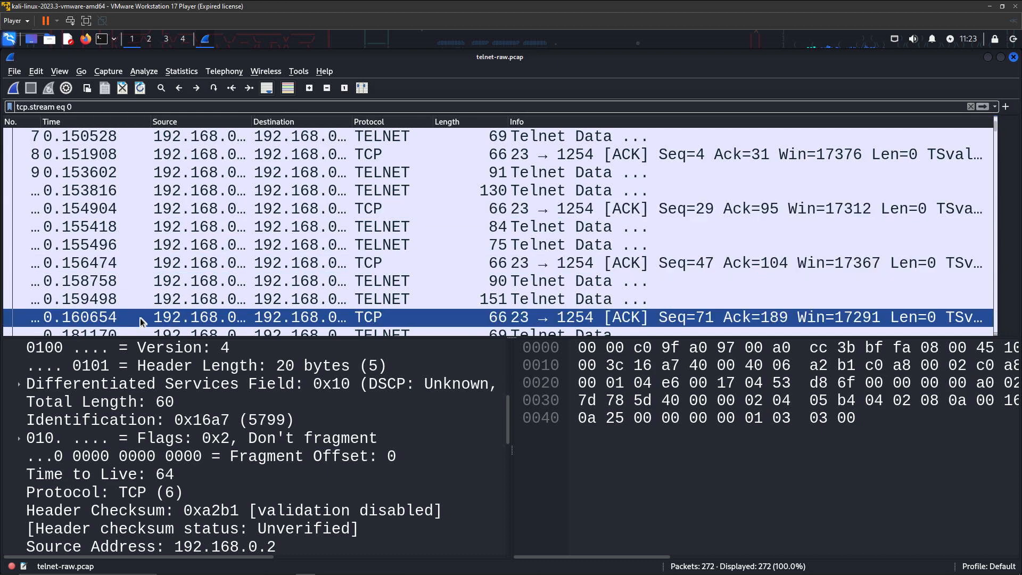
scroll(101, 209, "up", 2)
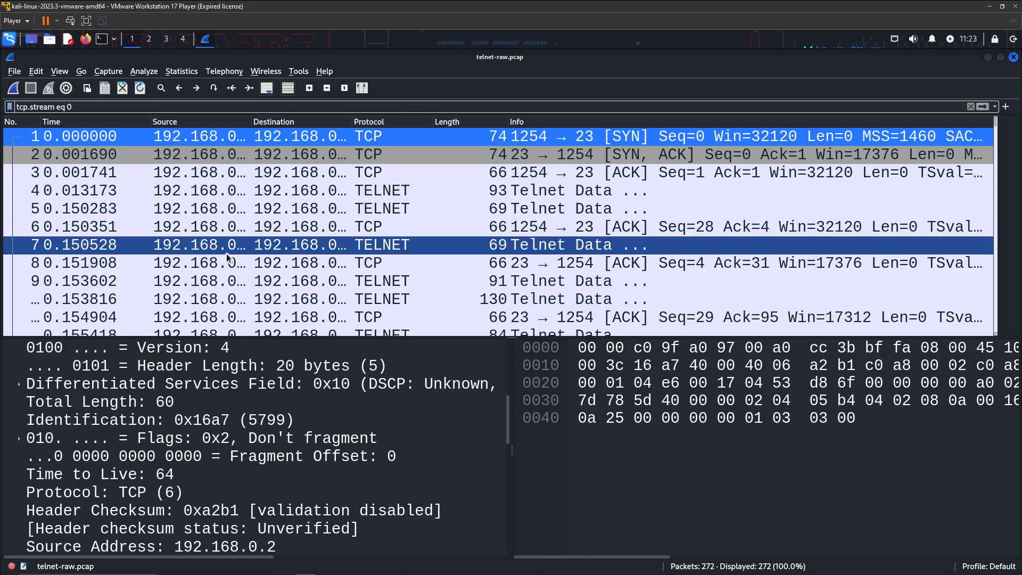
Launch tcpdump from 09 - Sniffing & Spoofing, enlarge the terminal font, and enter 'man tcpdump'
left_click(988, 57)
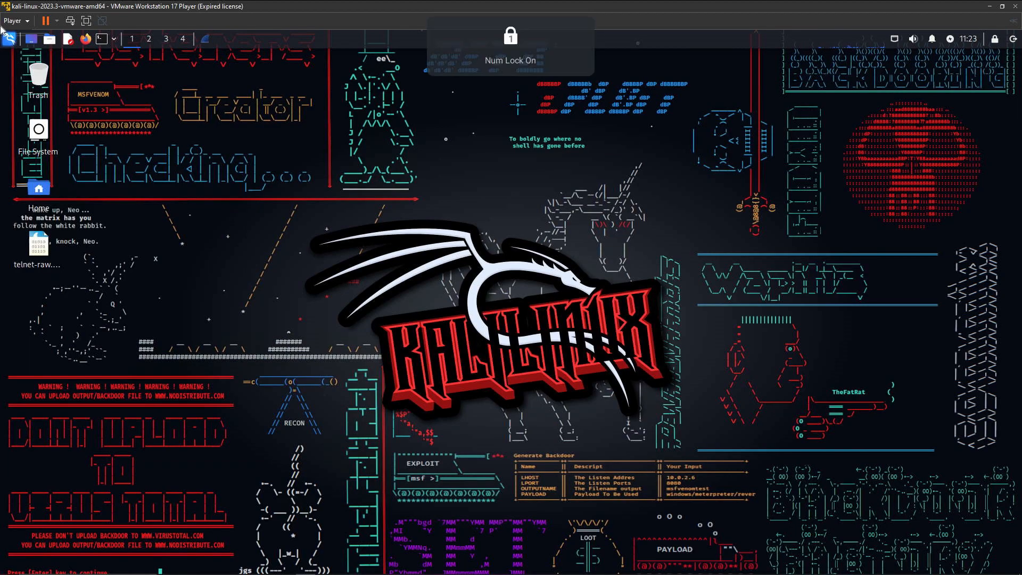
left_click(9, 39)
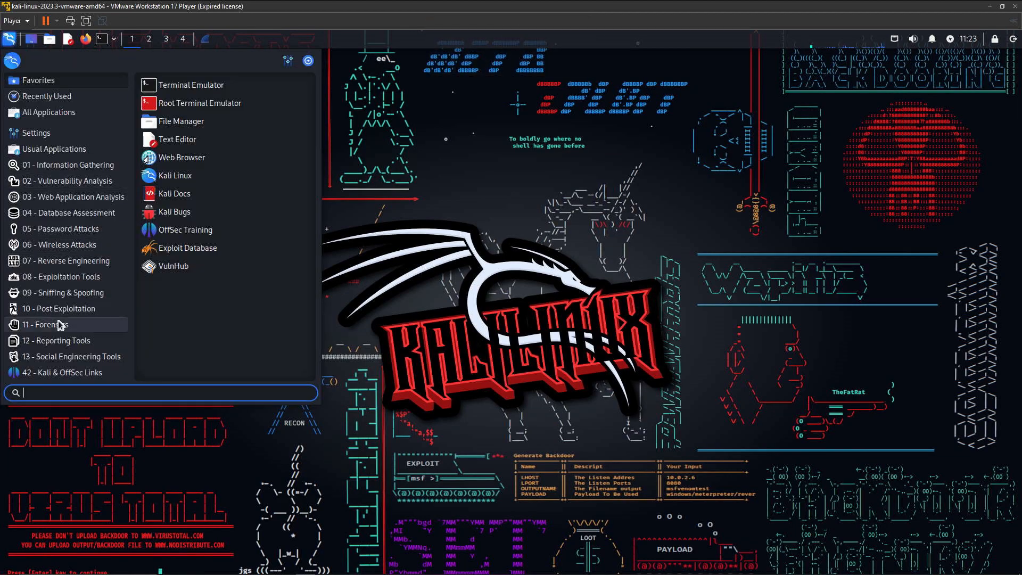
mouse_move(57, 296)
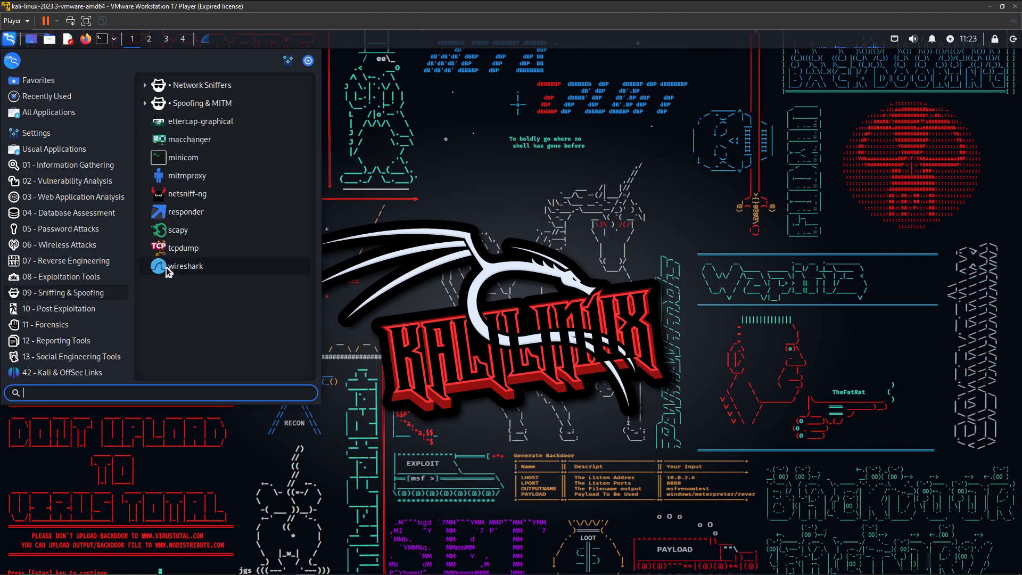
left_click(175, 246)
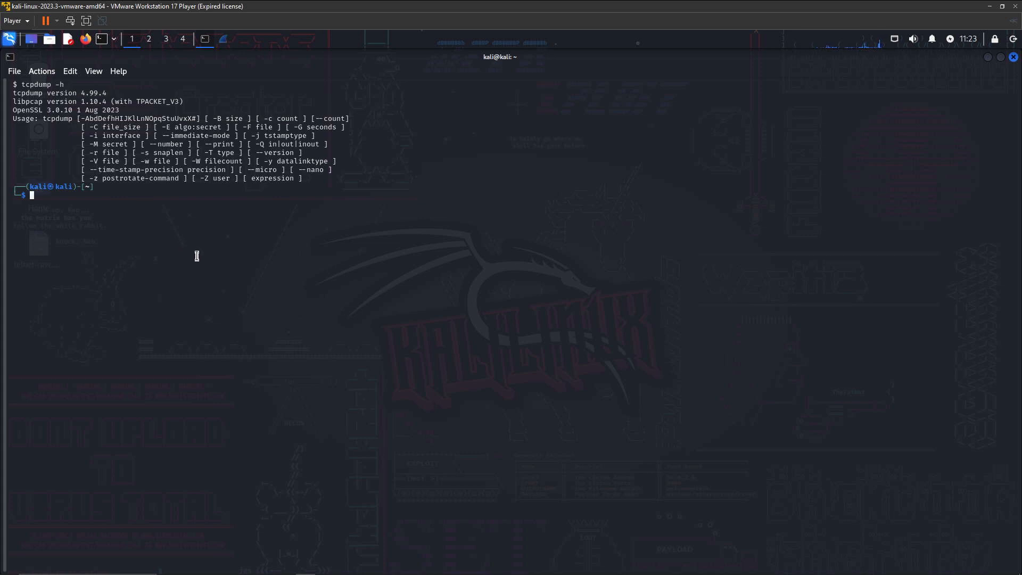
scroll(197, 257, "up", 8)
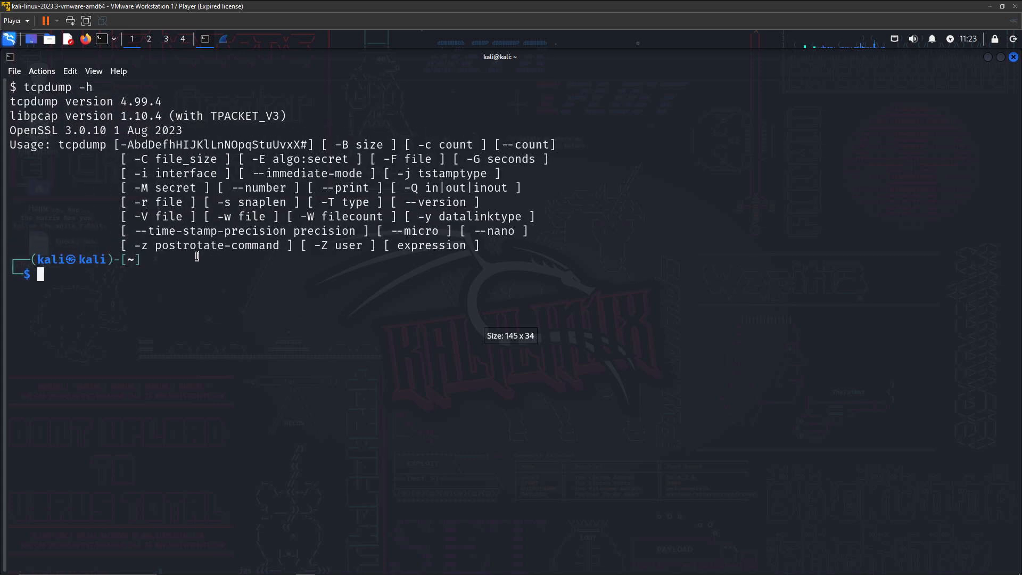
scroll(197, 256, "up", 4)
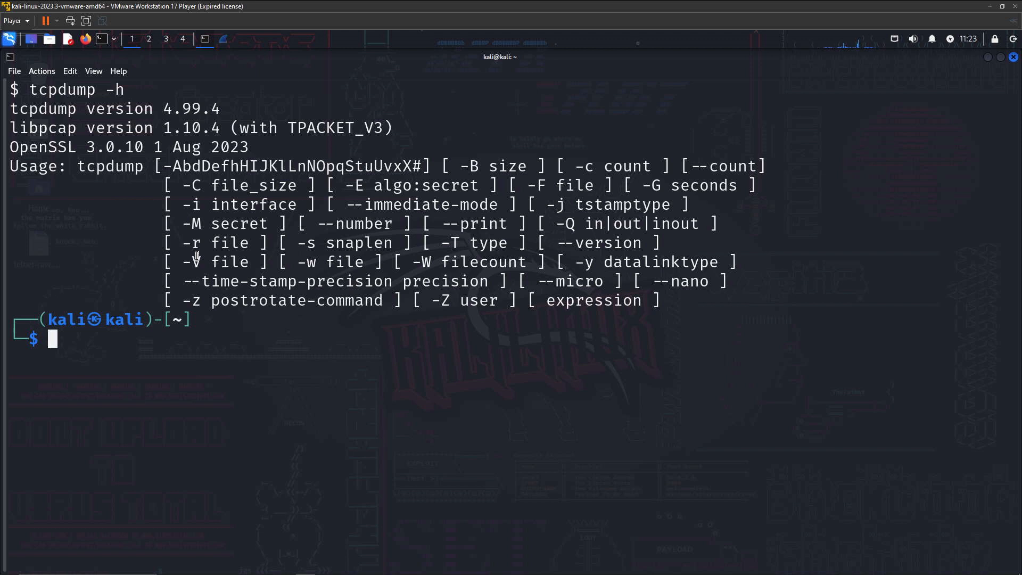
type("man tcpdump")
Open the tcpdump man page and scroll through its options, marking the dump-as-C line
key("Return")
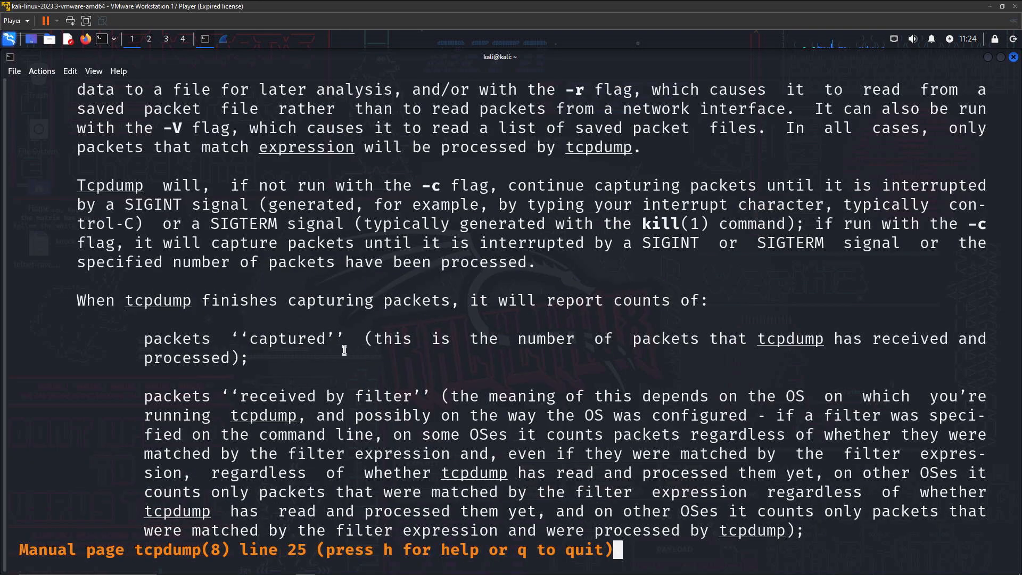
scroll(364, 363, "down", 5)
scroll(351, 349, "up", 6)
scroll(346, 339, "up", 7)
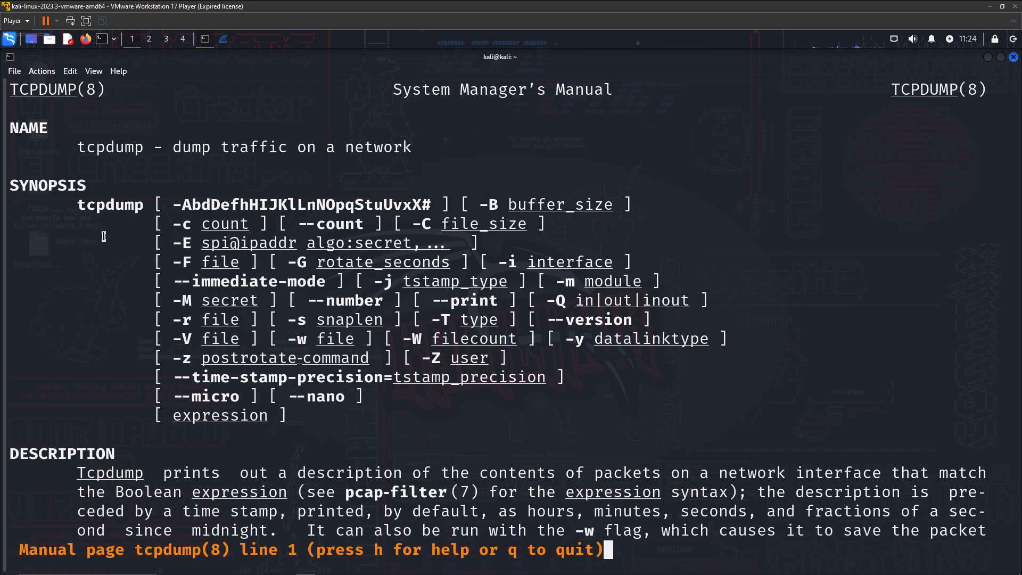
scroll(102, 272, "down", 2)
scroll(102, 273, "down", 18)
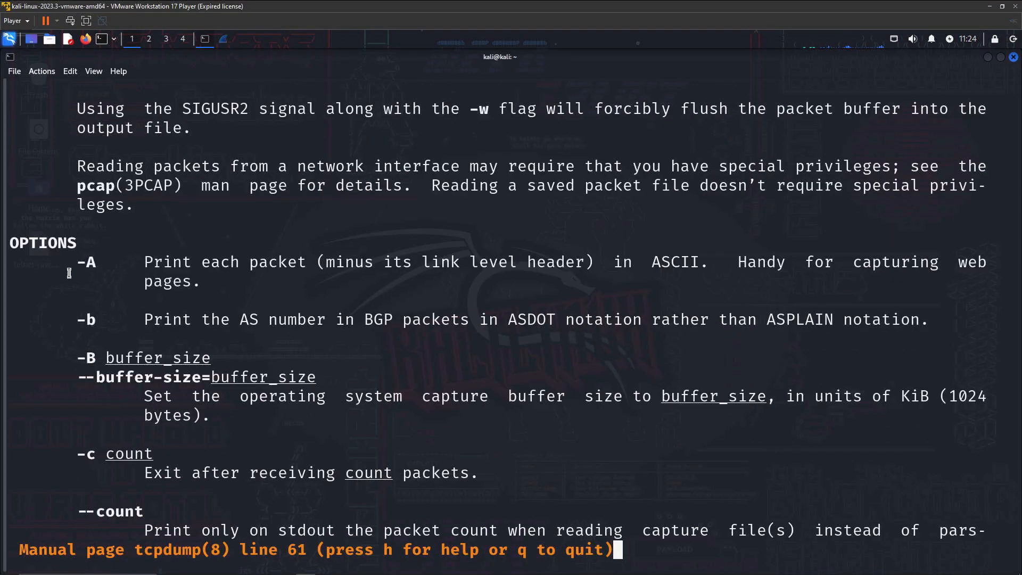
scroll(66, 273, "down", 1)
scroll(52, 263, "down", 6)
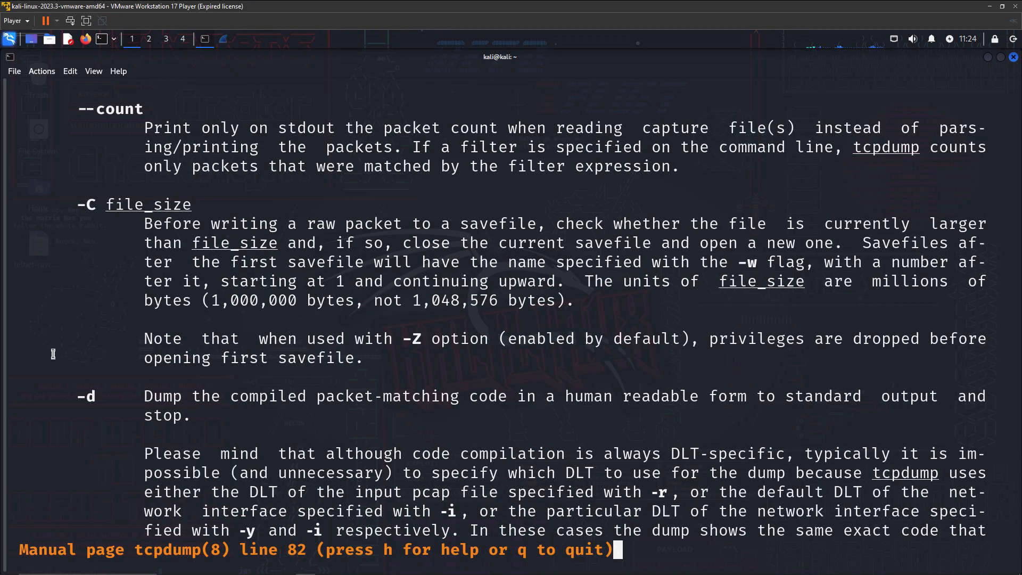
scroll(82, 322, "down", 7)
left_click_drag(135, 264, 627, 265)
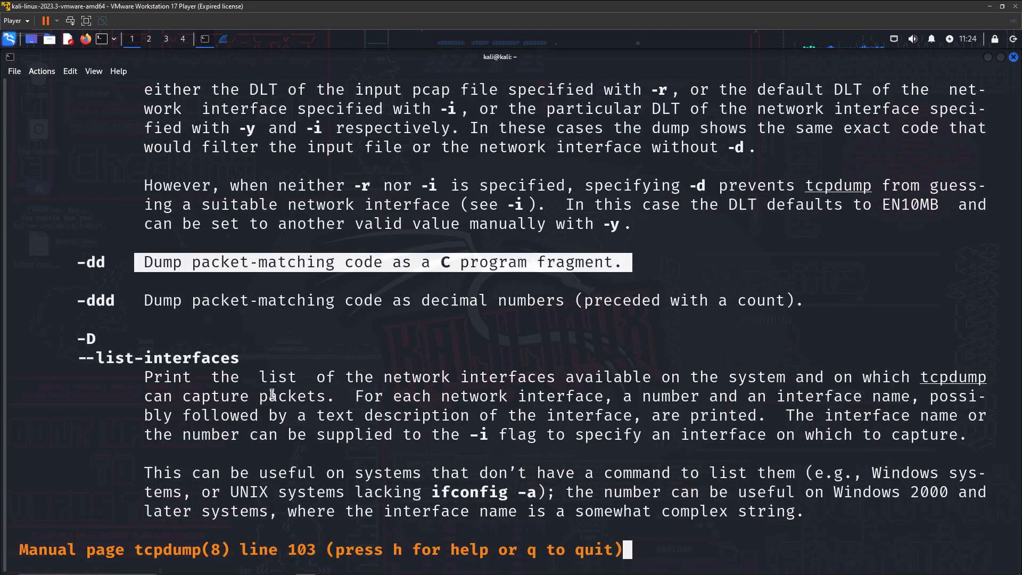
scroll(218, 418, "down", 20)
scroll(214, 416, "down", 20)
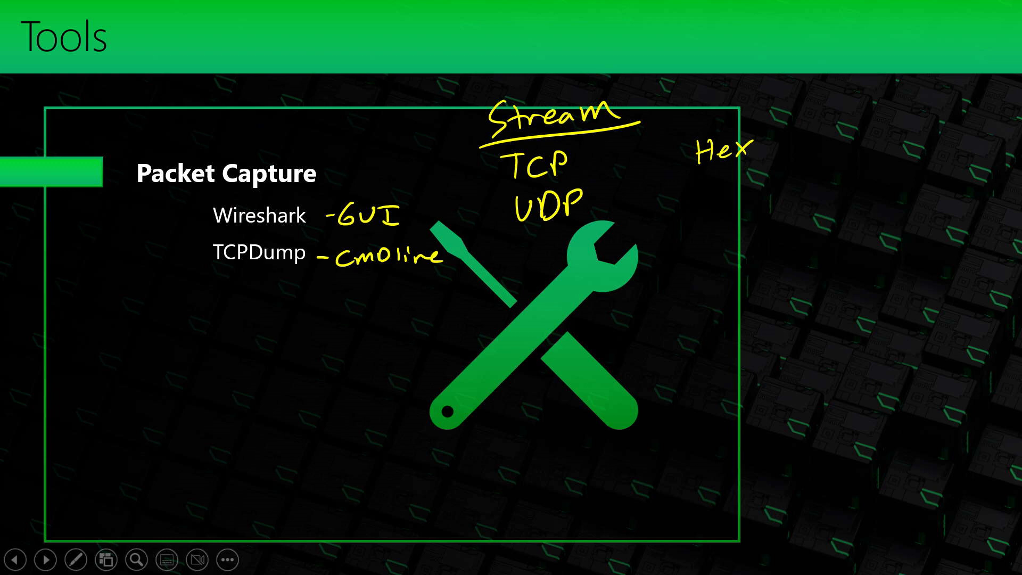
Ink '-n (show Addresses not hostname)' beneath TCPDump on the Tools slide
left_click_drag(237, 314, 275, 321)
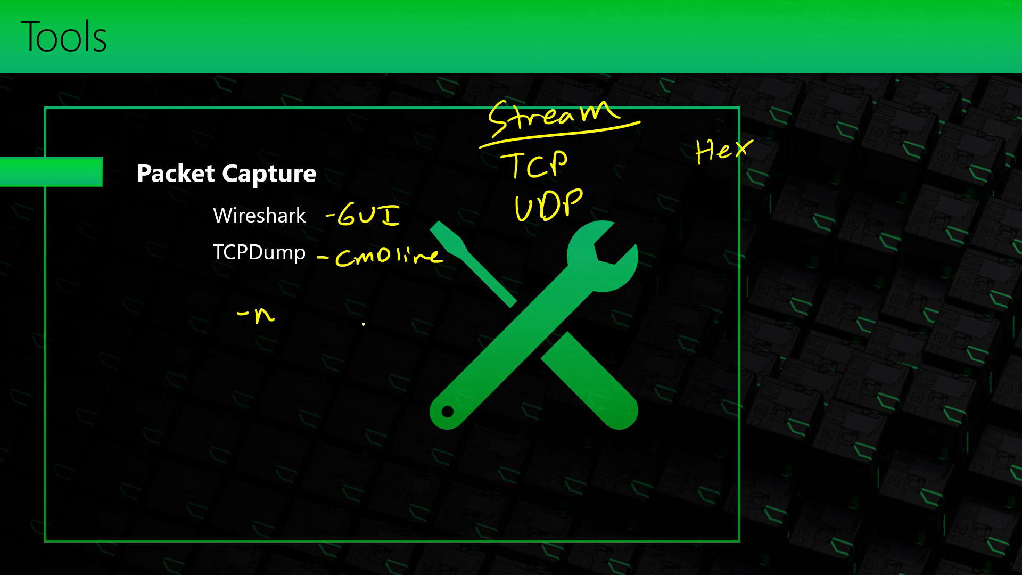
left_click_drag(346, 296, 334, 328)
mouse_move(356, 308)
left_mouse_down()
mouse_move(349, 324)
mouse_move(371, 324)
left_mouse_up()
mouse_move(373, 315)
left_mouse_down()
mouse_move(434, 313)
mouse_move(429, 321)
left_mouse_up()
mouse_move(434, 313)
left_mouse_down()
mouse_move(471, 299)
mouse_move(493, 315)
mouse_move(533, 320)
left_mouse_up()
mouse_move(554, 313)
left_mouse_down()
mouse_move(557, 322)
mouse_move(587, 322)
left_mouse_up()
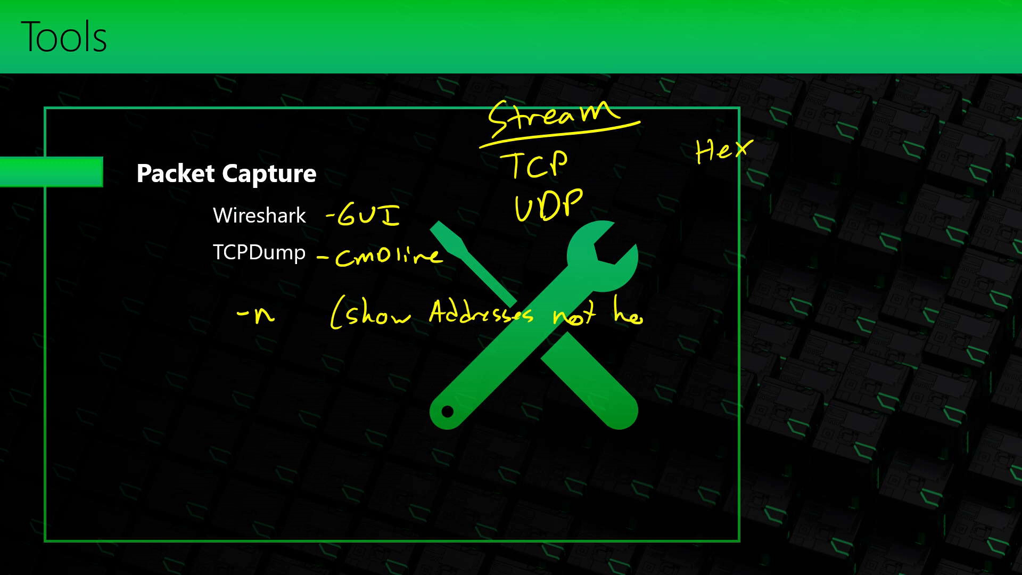